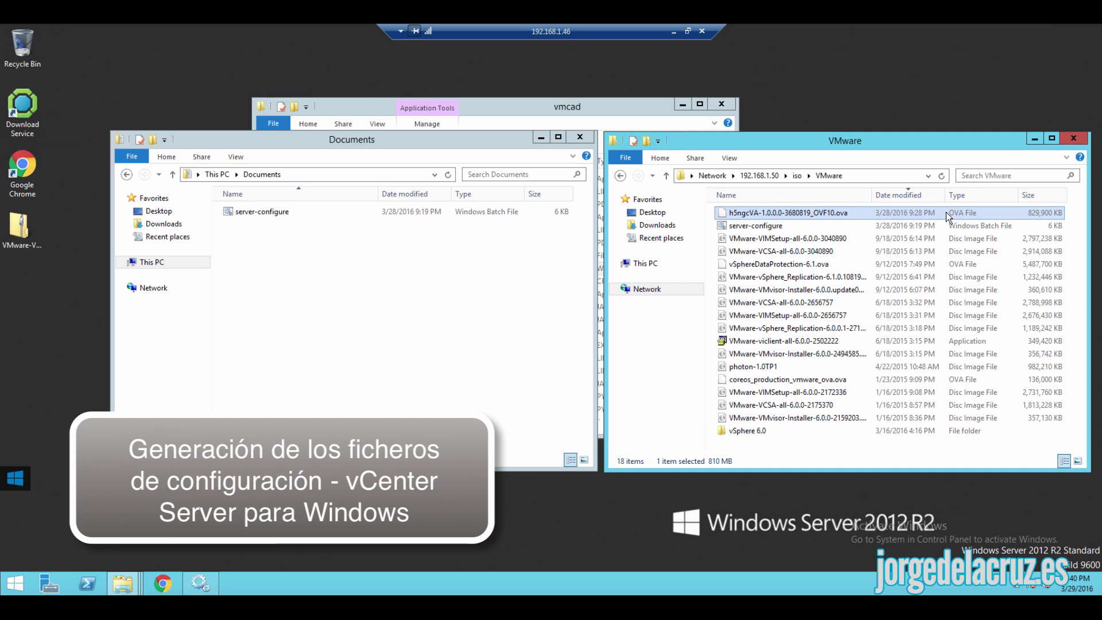
- Run the server-configure script in Documents with administrator rights
left_click(771, 226)
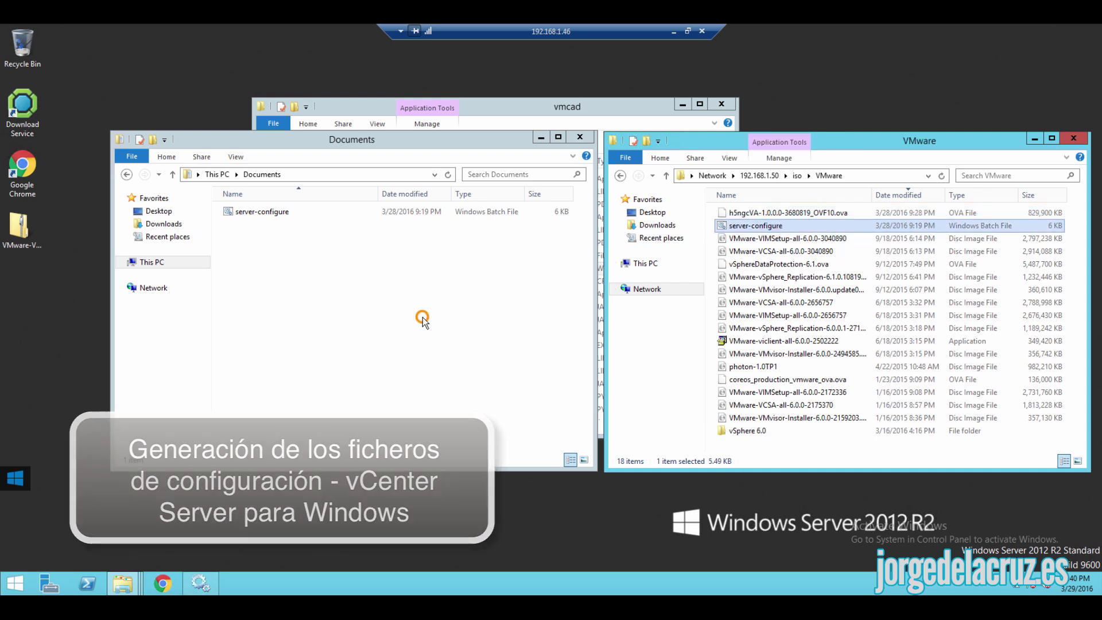
left_click(422, 317)
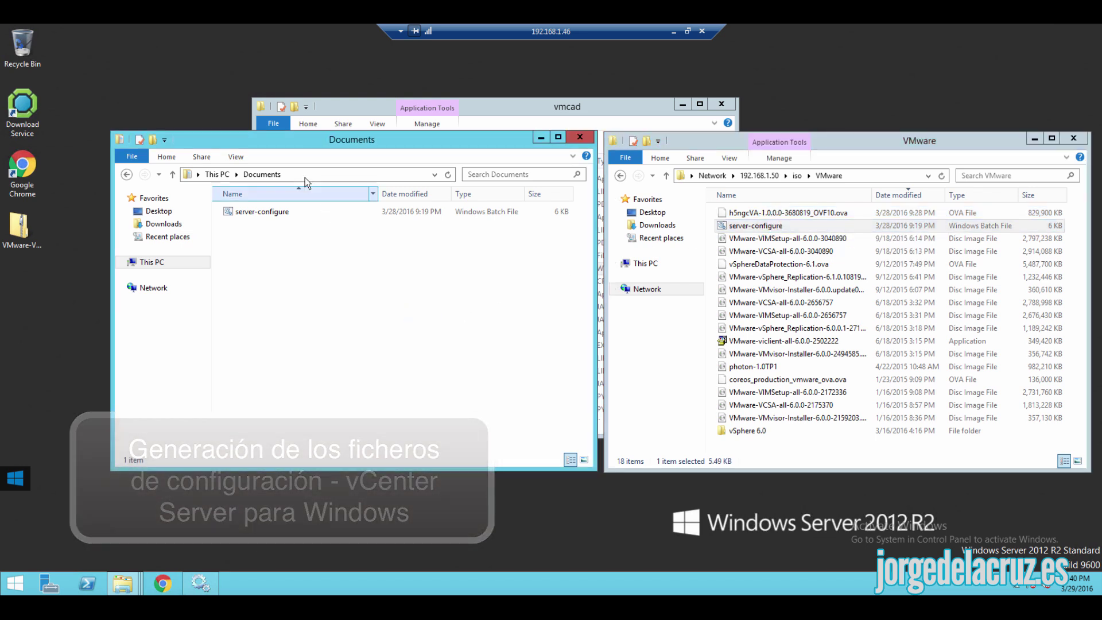
right_click(250, 213)
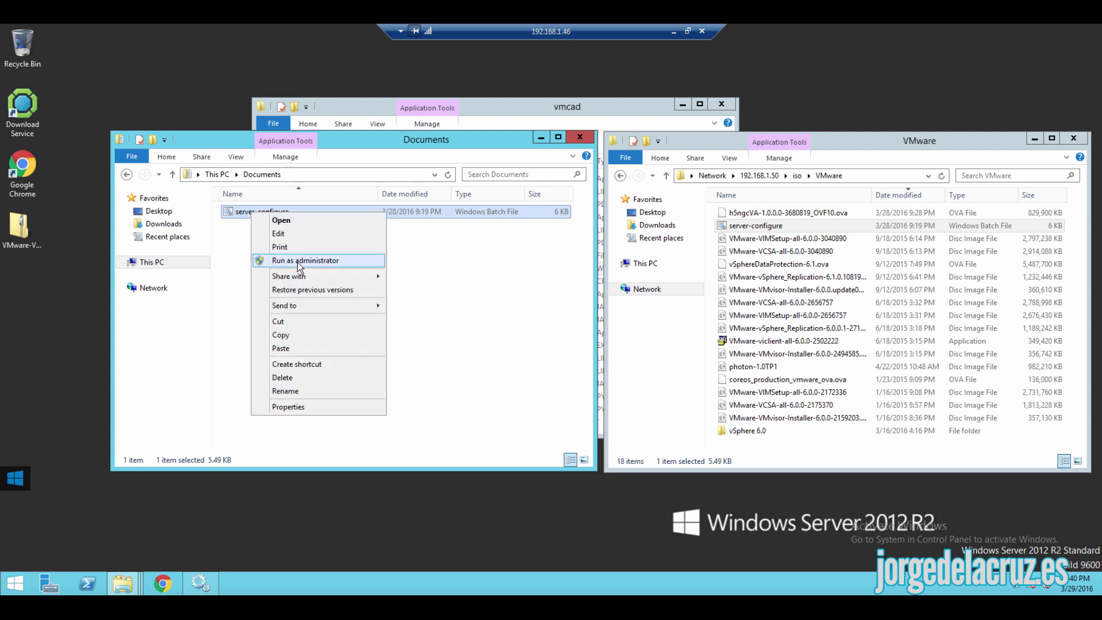
left_click(346, 259)
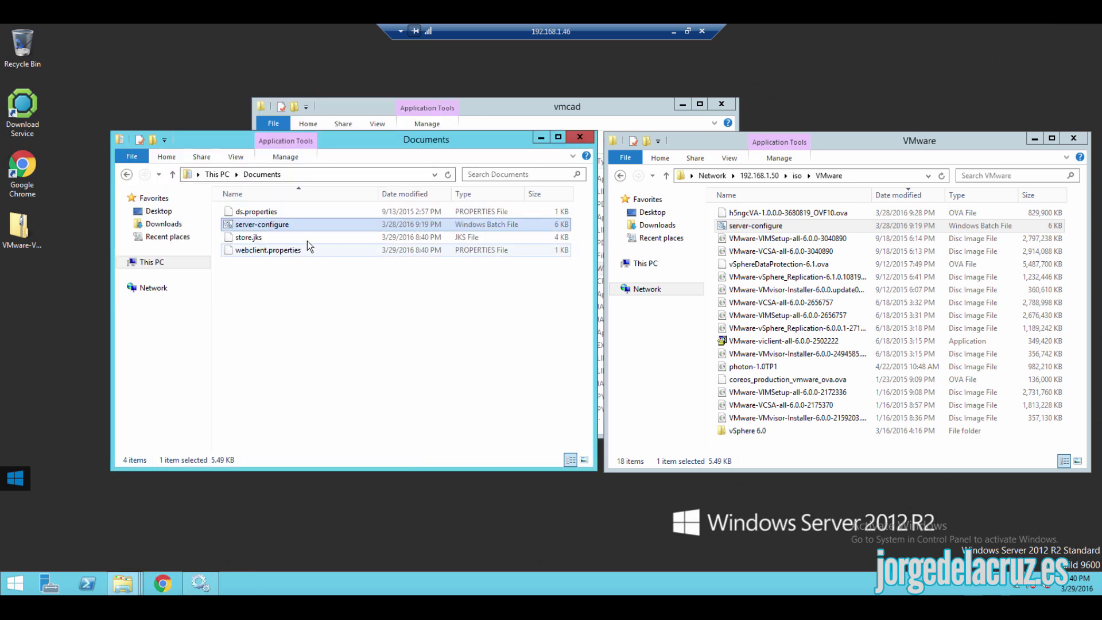
- Check the generated ds.properties, store.jks and webclient.properties files in Documents
left_click(256, 211)
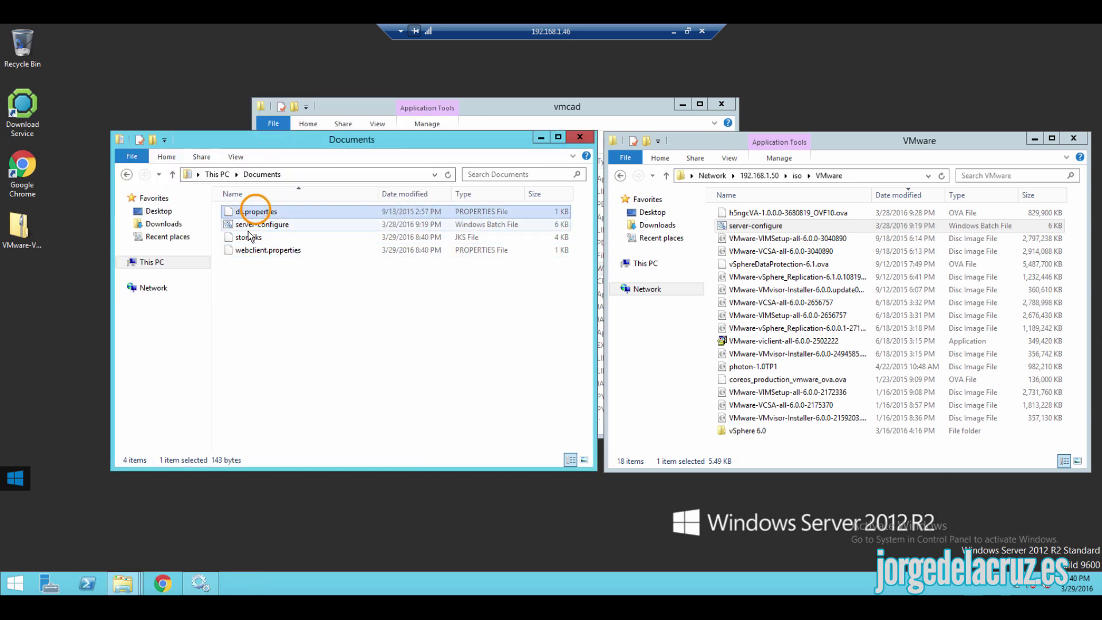
left_click(250, 237)
left_click(255, 251)
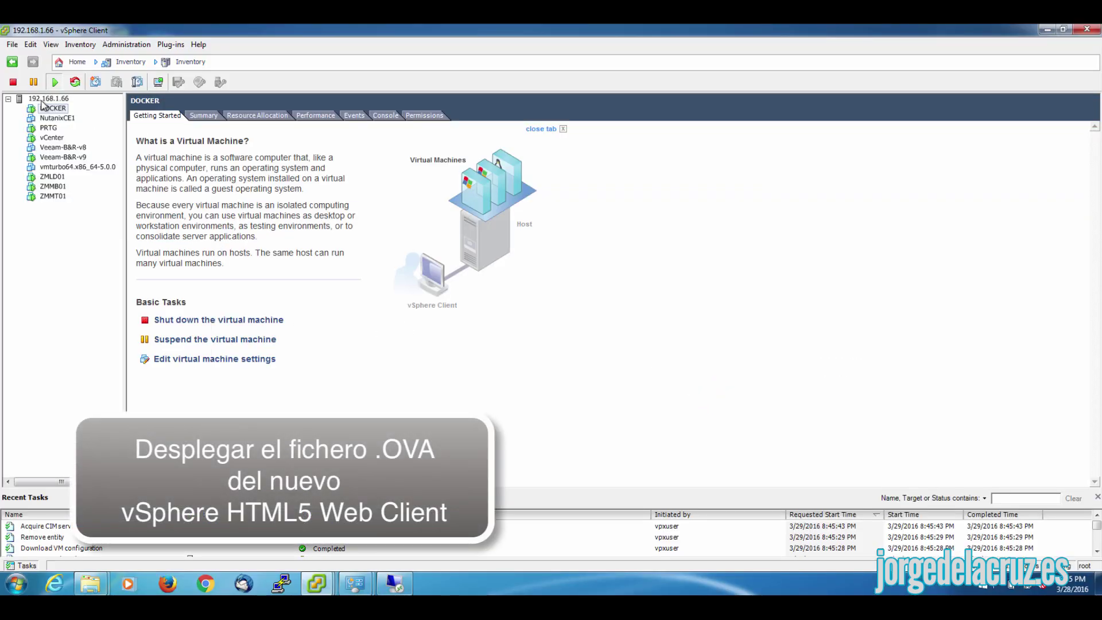
- On host 192.168.1.66, start Deploy OVF Template from h5ngcVA-1.0.0.0-3680819_OVF10.ova
left_click(48, 98)
left_click(12, 45)
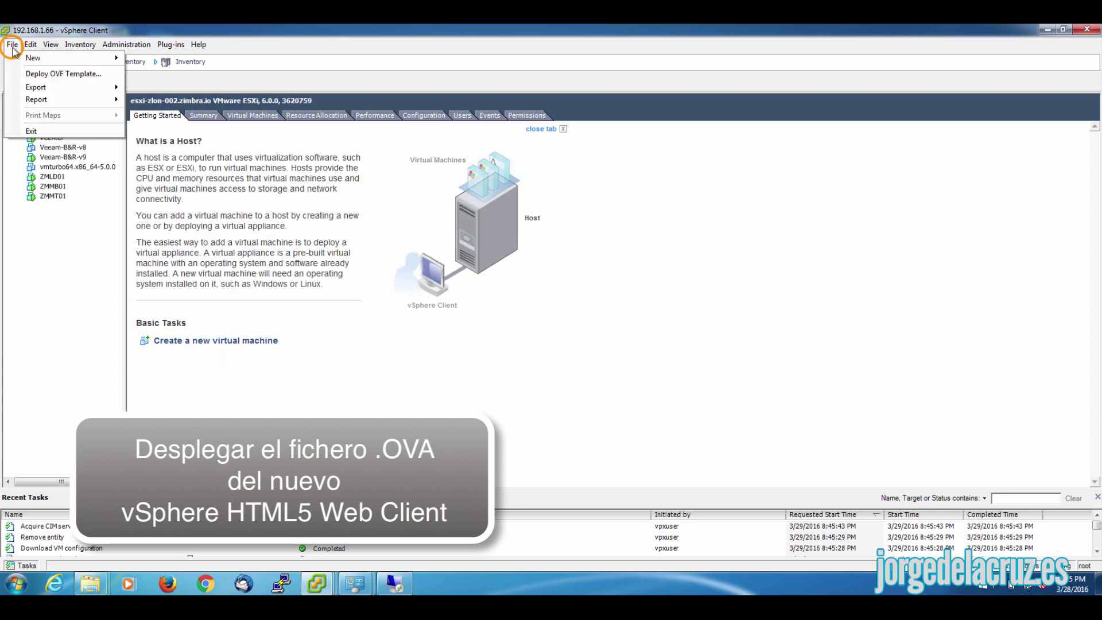
left_click(44, 74)
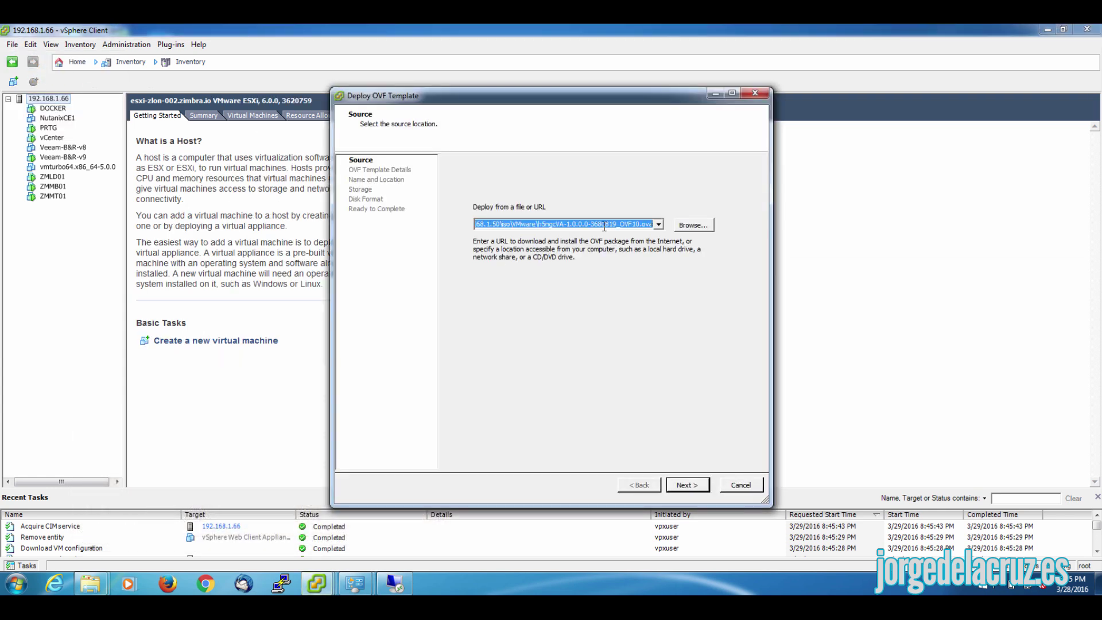
left_click(696, 227)
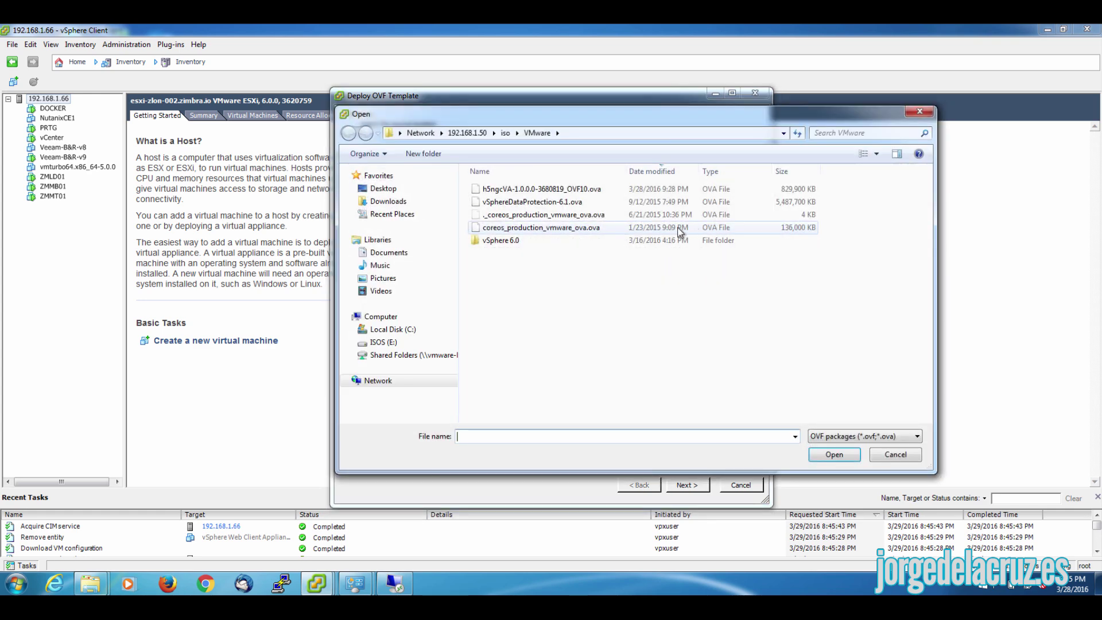
left_click(526, 194)
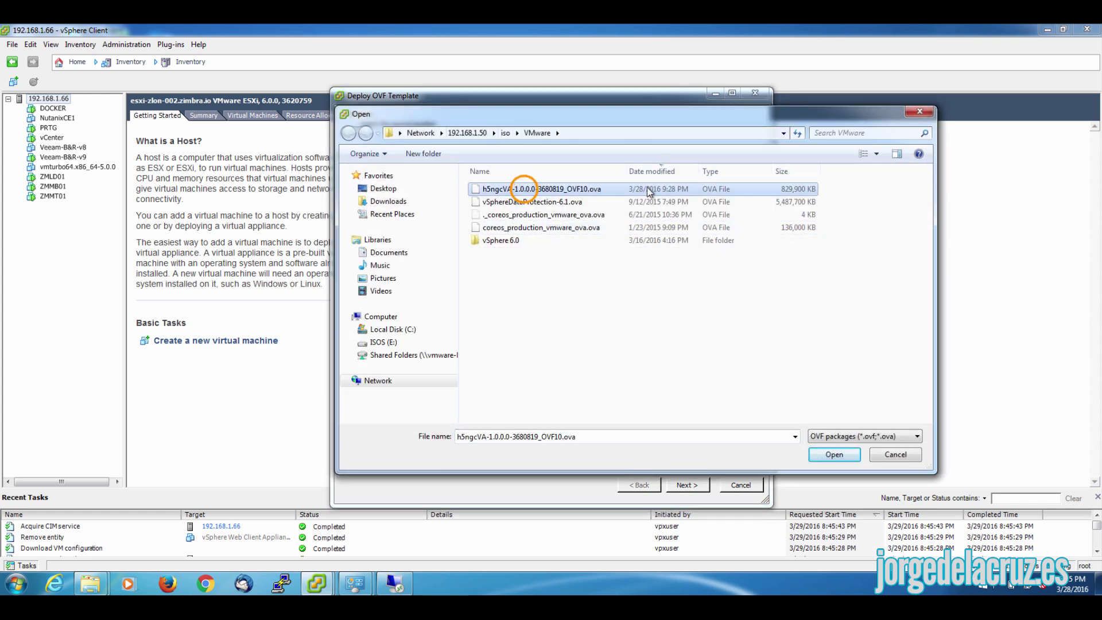
left_click(836, 459)
- Review the template details and accept the end user license agreement
left_click(688, 485)
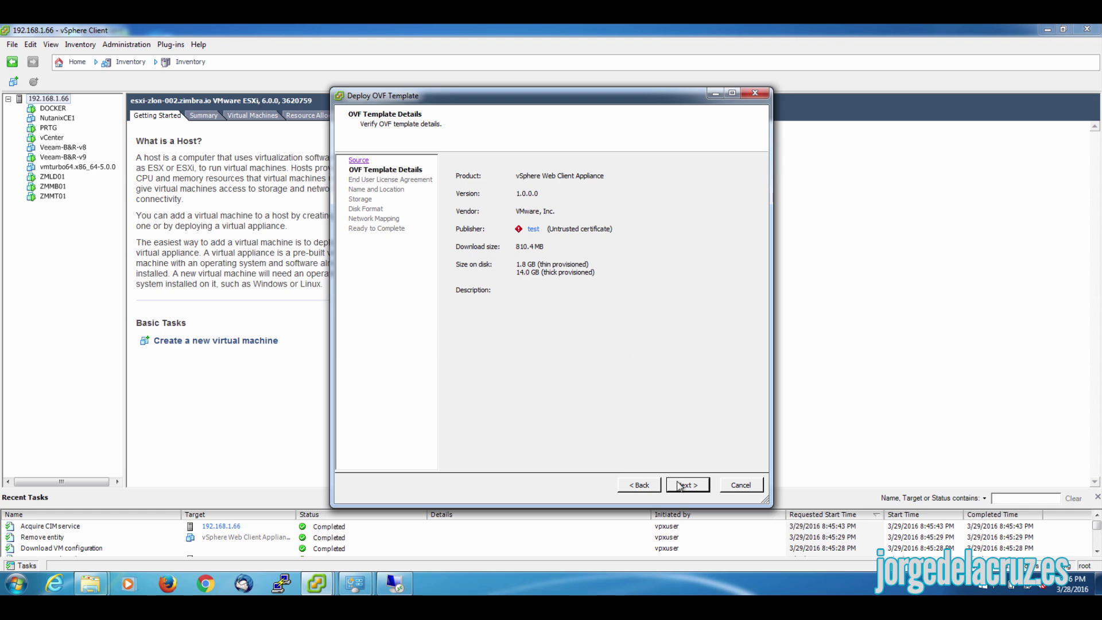
left_click(681, 485)
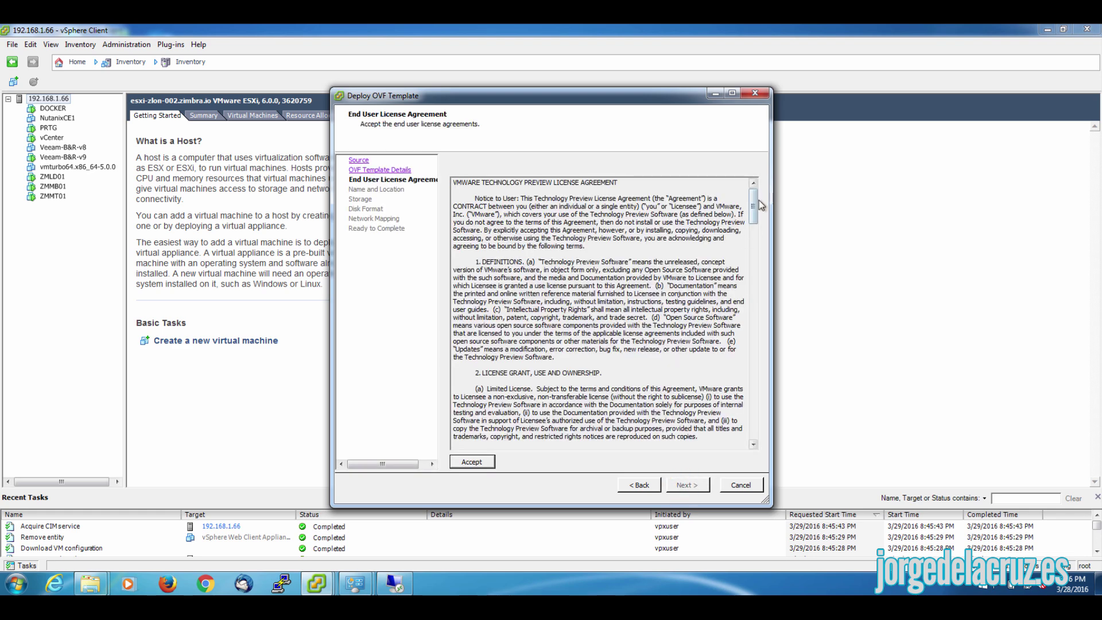
left_click_drag(753, 206, 754, 421)
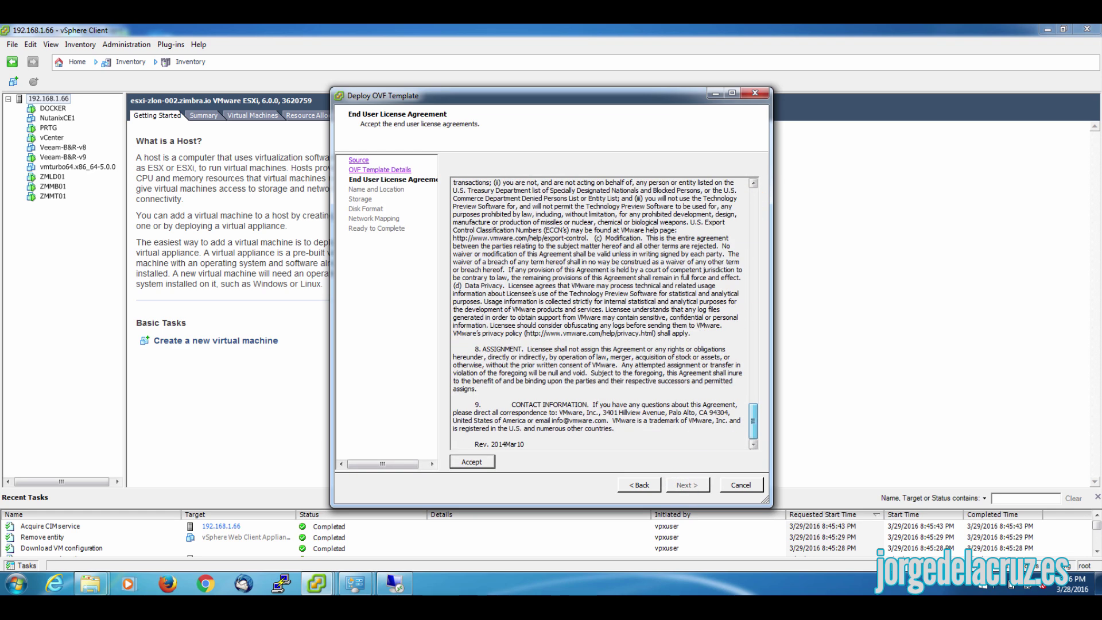
left_click(476, 462)
left_click(688, 485)
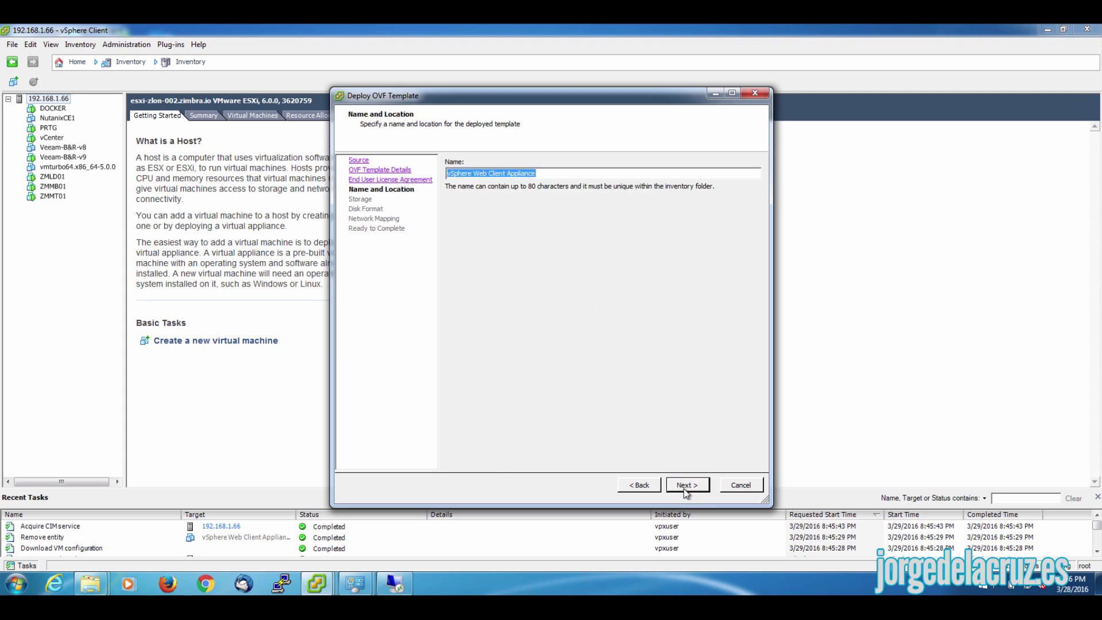
- Keep the default name and store the appliance on ZINT-002 as Thick Provision Lazy Zeroed
left_click(684, 485)
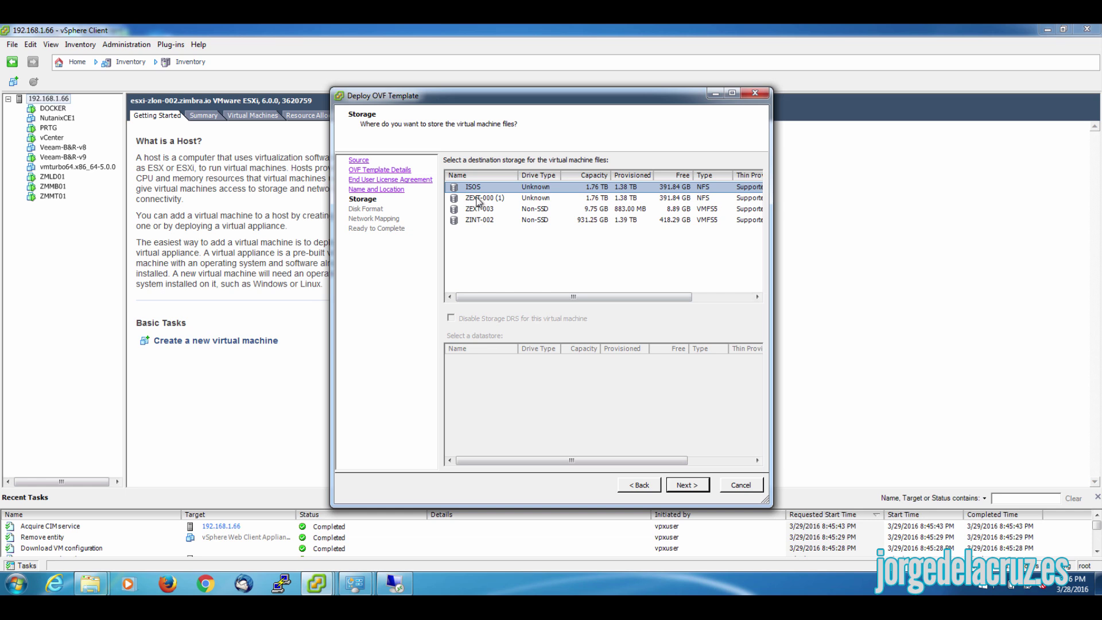
left_click(477, 219)
left_click(684, 485)
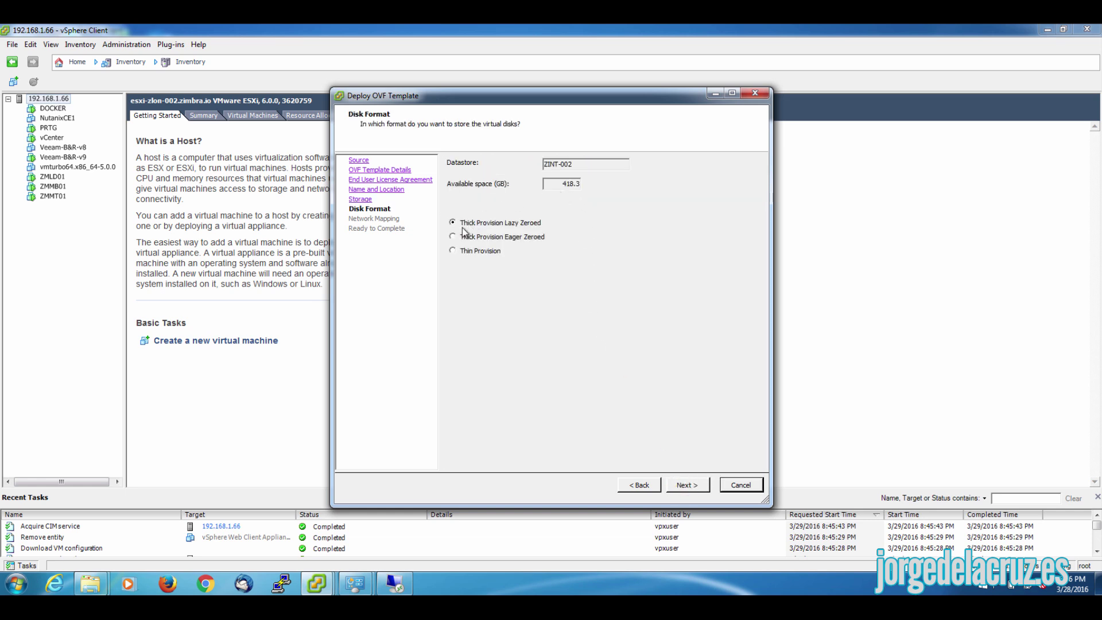
left_click(689, 485)
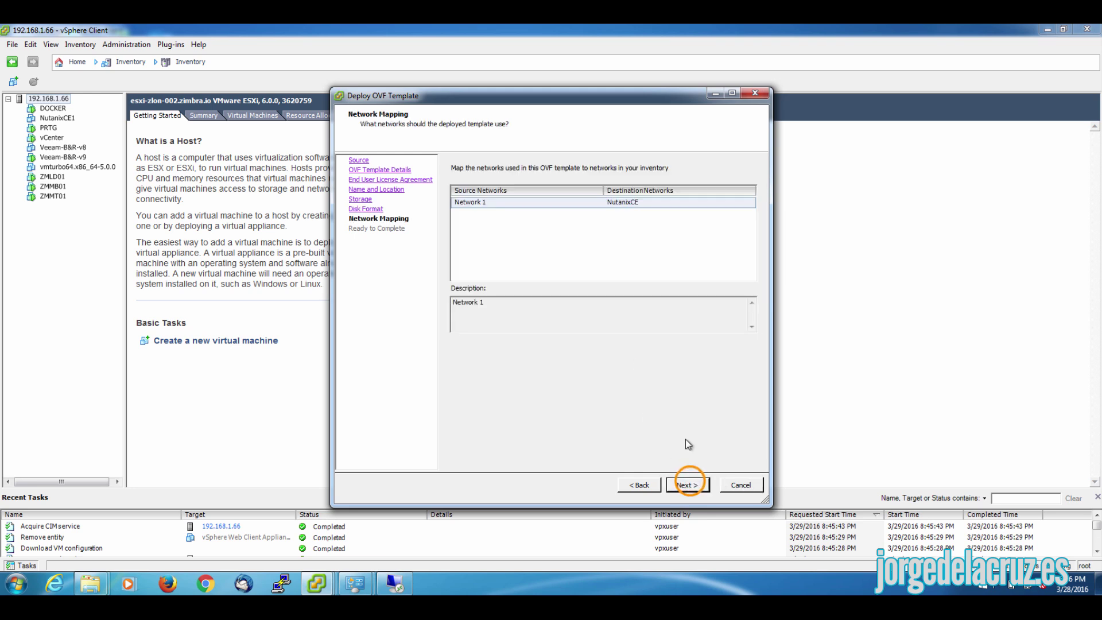
- Map Network 1 to VM Network and start the appliance deployment
left_click(624, 208)
left_click(623, 208)
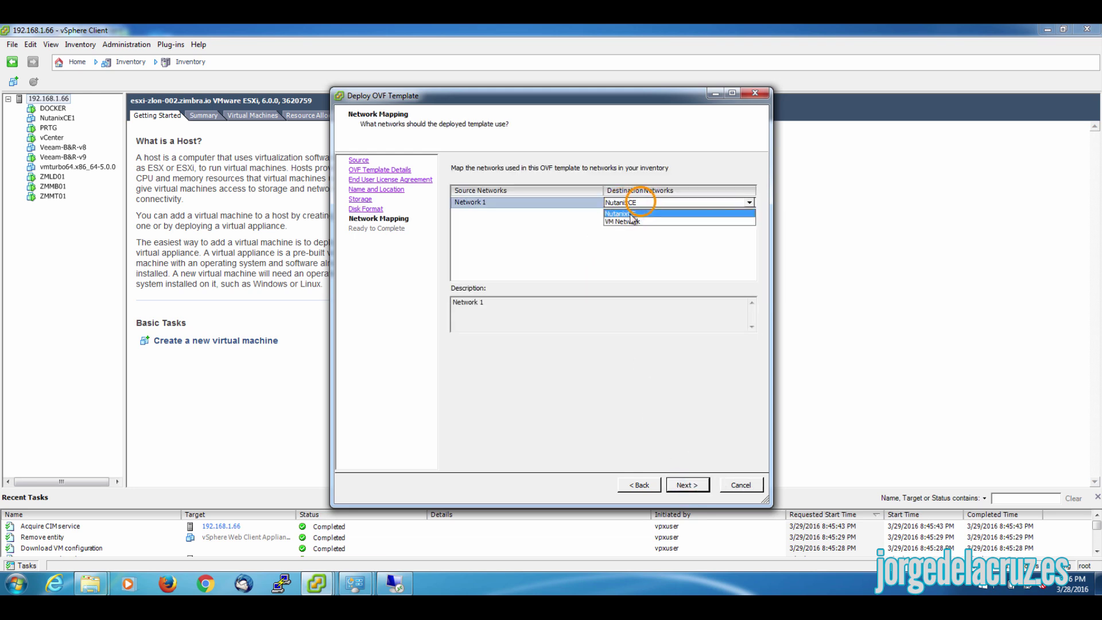
left_click(627, 221)
left_click(604, 232)
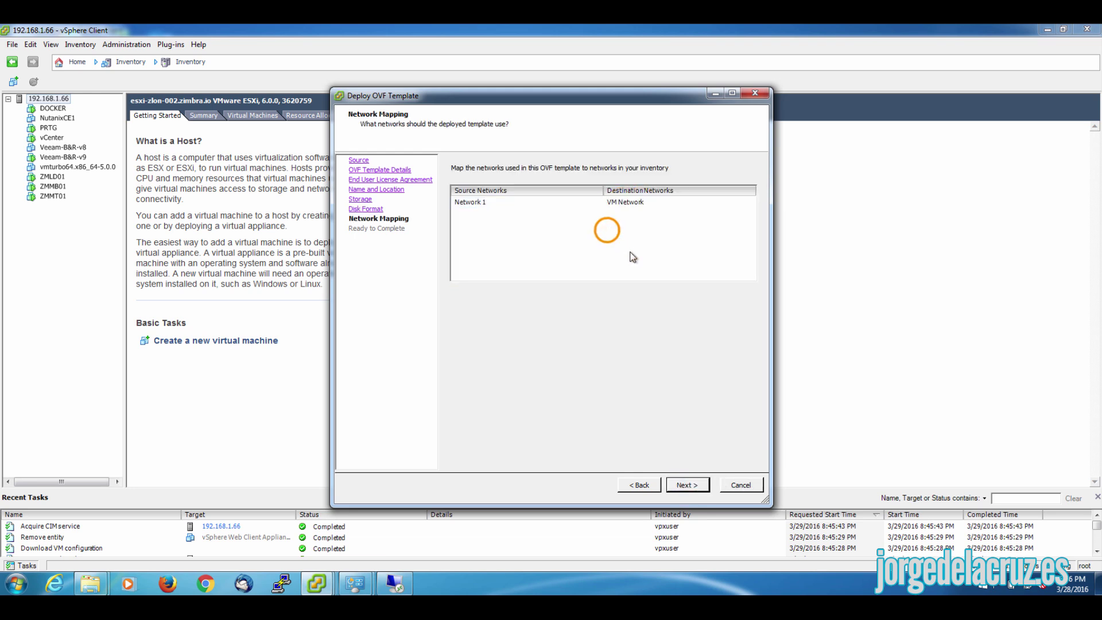
left_click(687, 485)
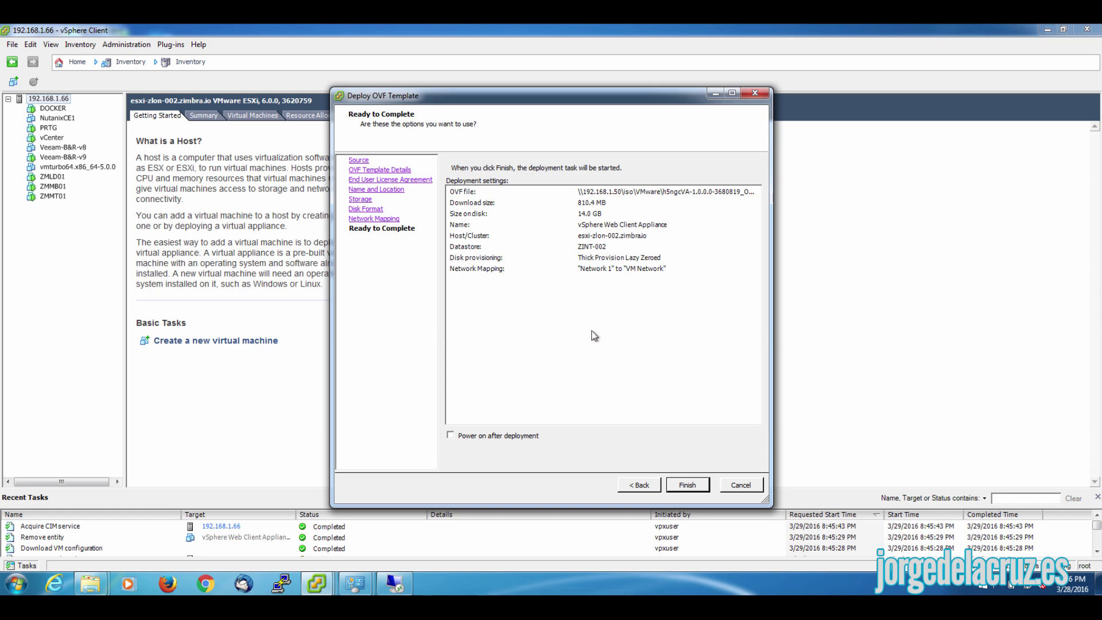
left_click(687, 485)
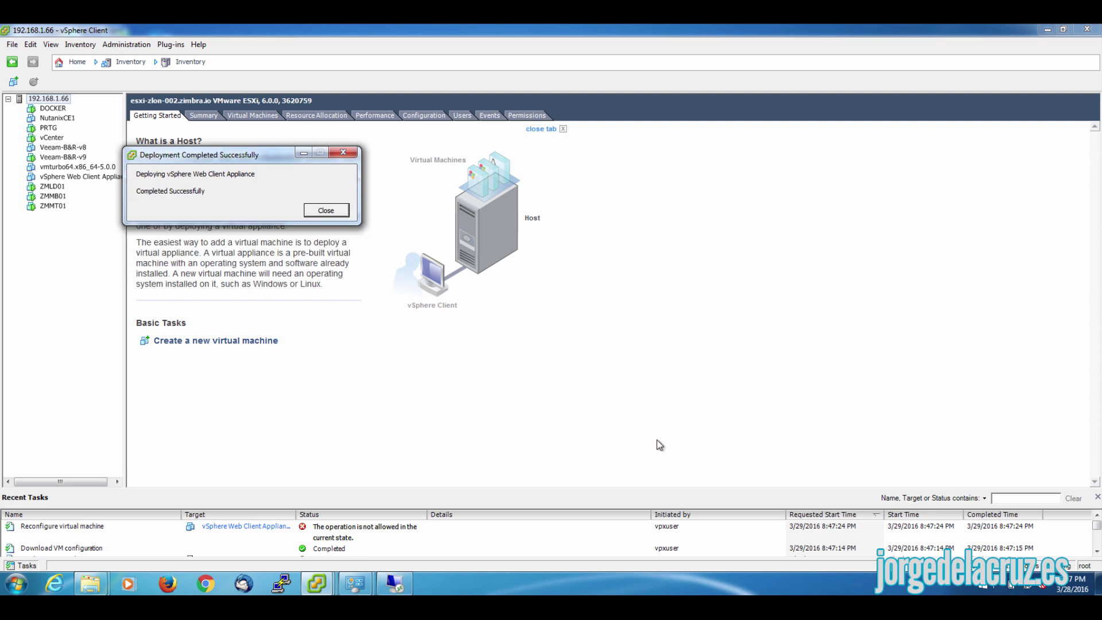
- Power on the vSphere Web Client Appliance VM and launch its console
left_click(326, 210)
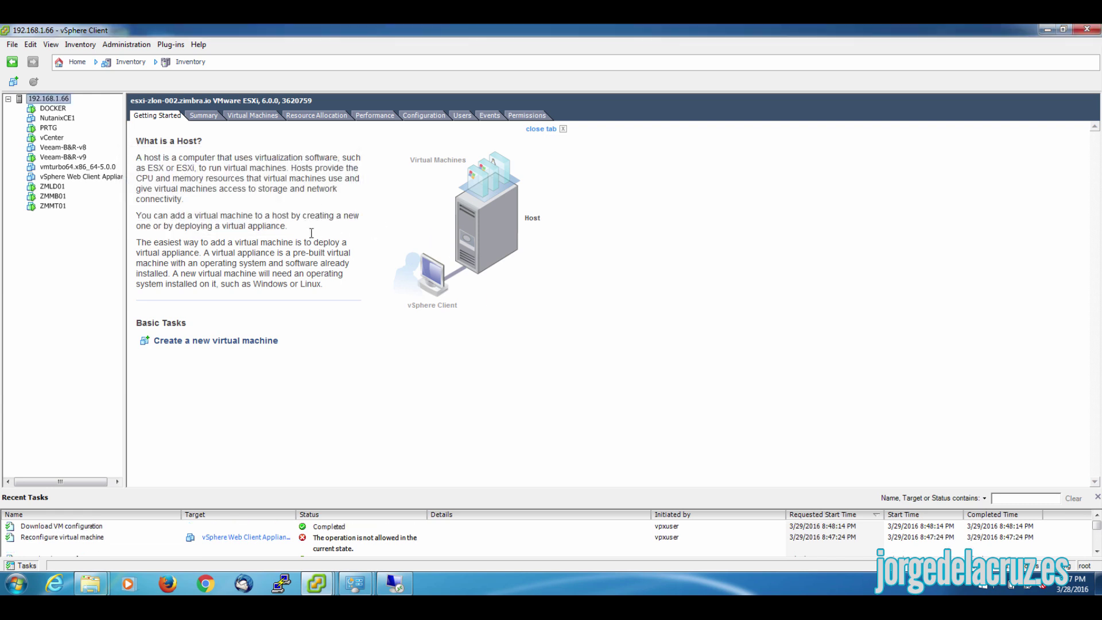
left_click(89, 177)
right_click(83, 178)
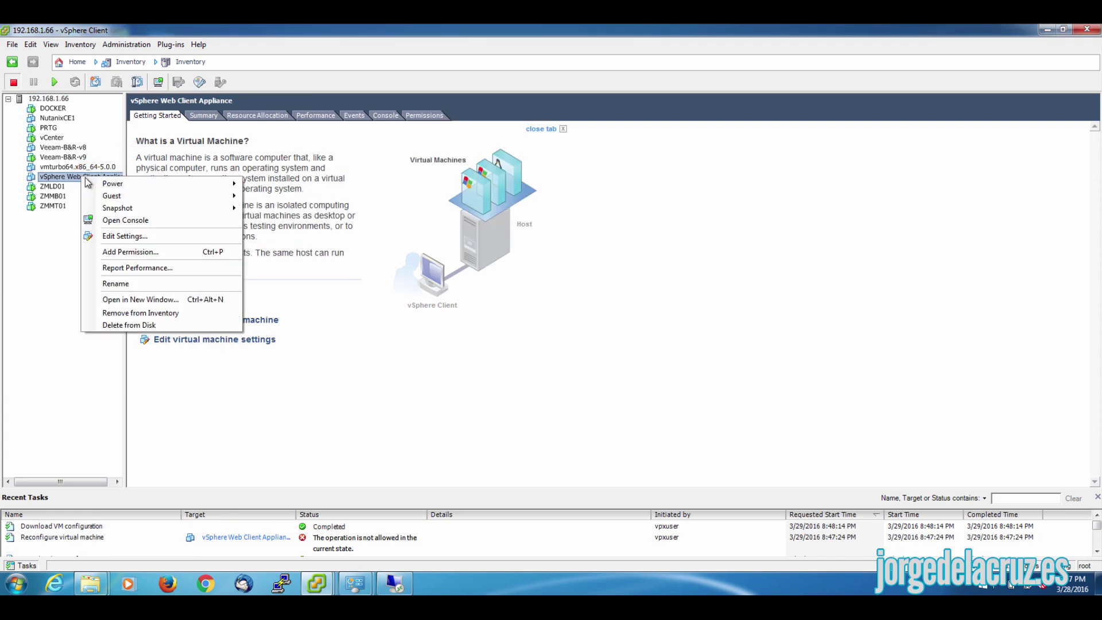
mouse_move(112, 185)
left_click(280, 185)
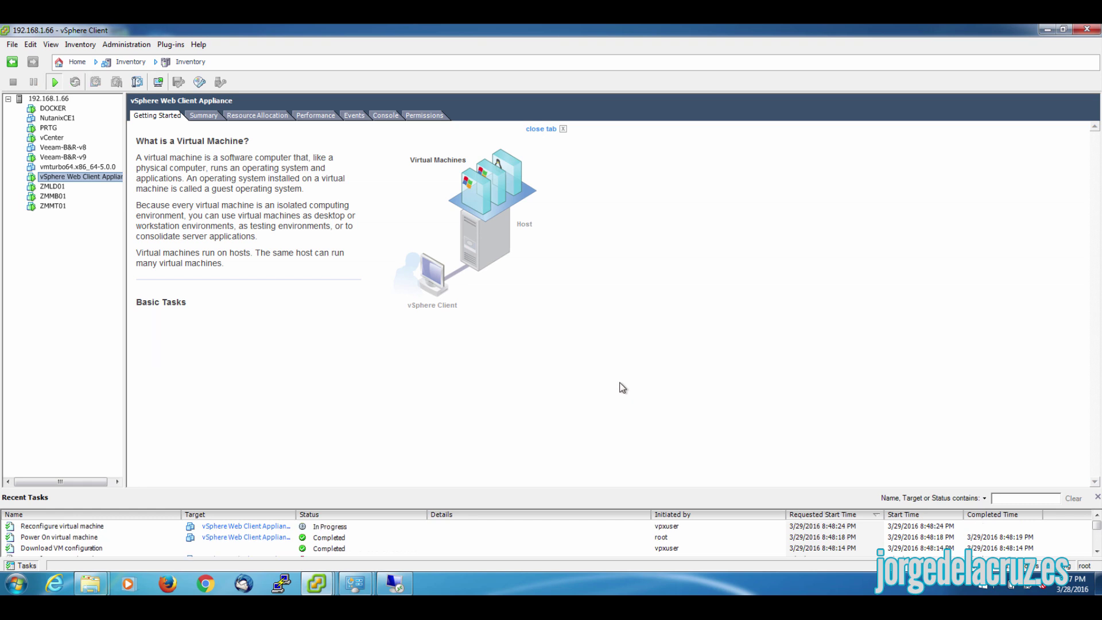
left_click(159, 83)
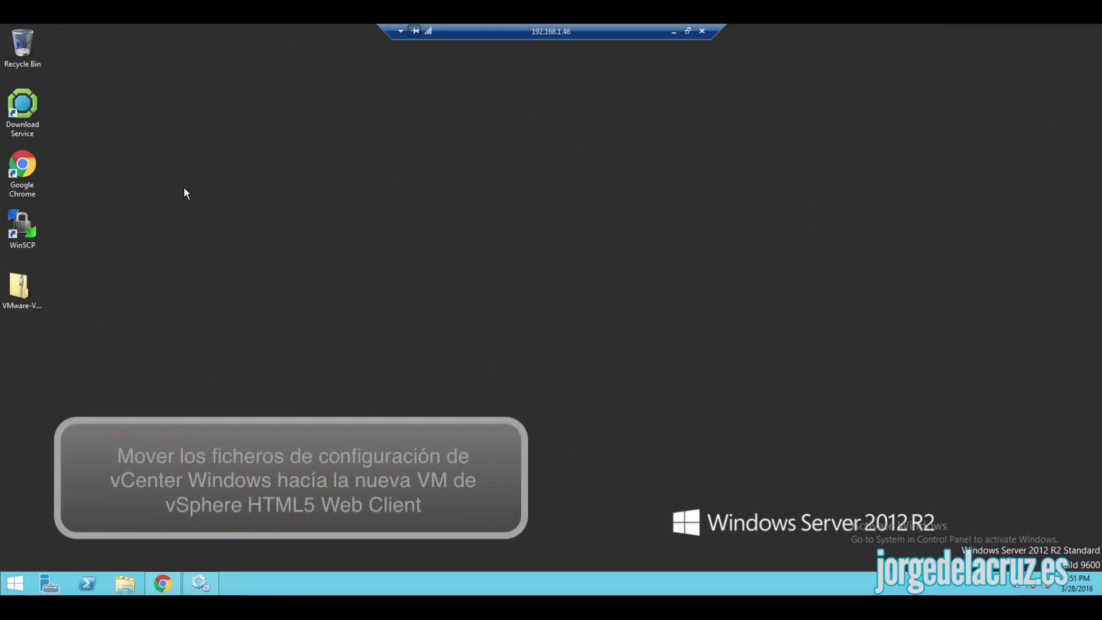
- Connect WinSCP over SCP to 192.168.1.236 as root, accepting the authentication banner
double_click(29, 222)
left_click(574, 222)
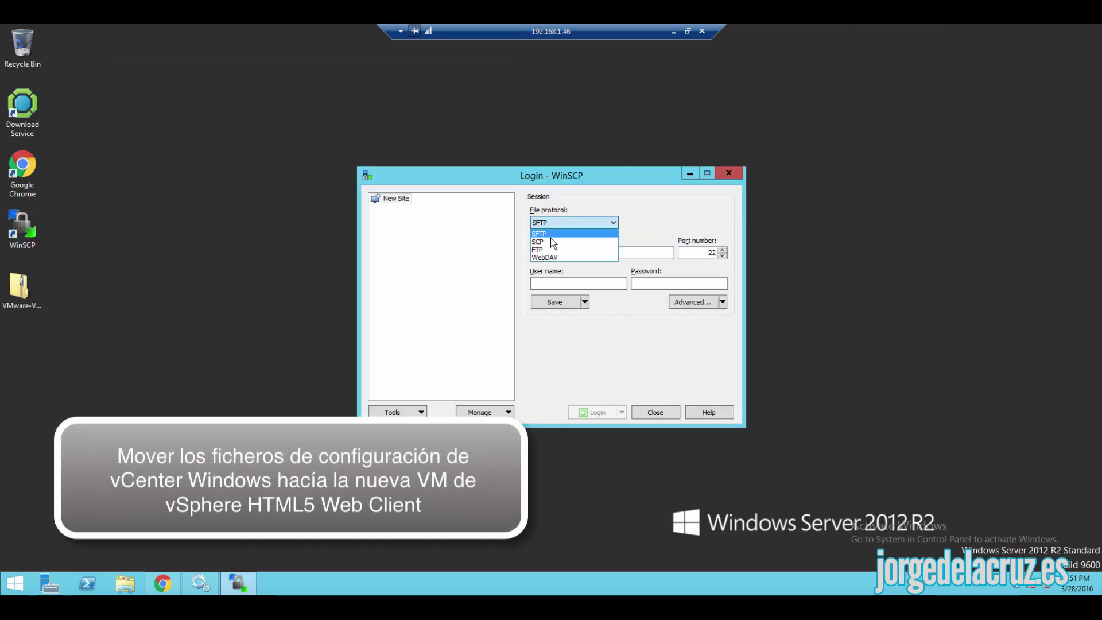
left_click(552, 243)
left_click(536, 252)
type("192")
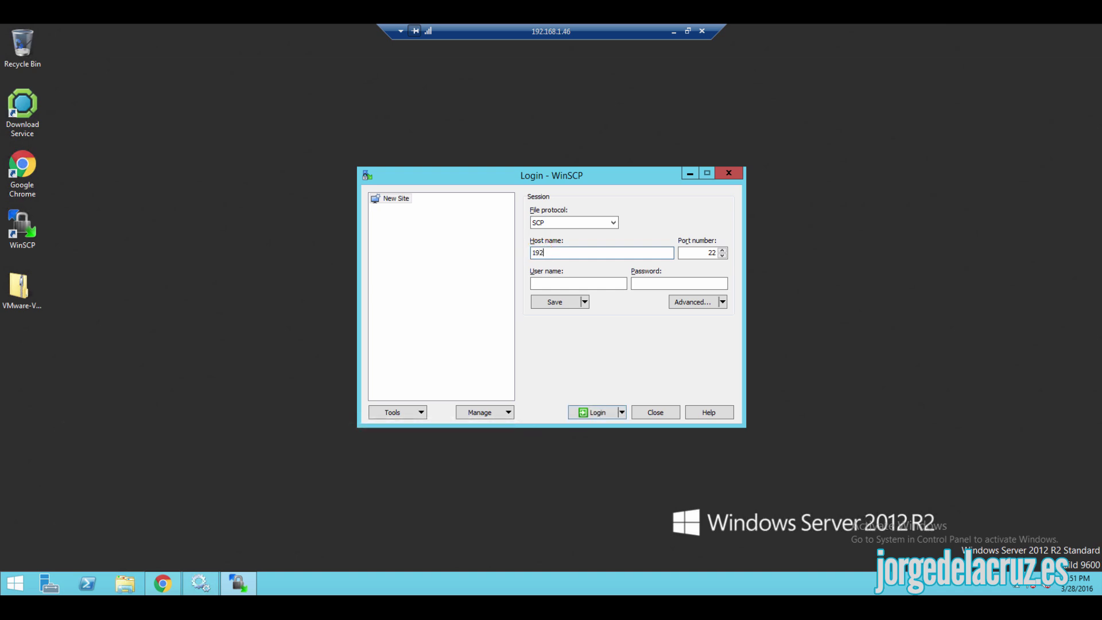
type(".168.1.236")
left_click(578, 283)
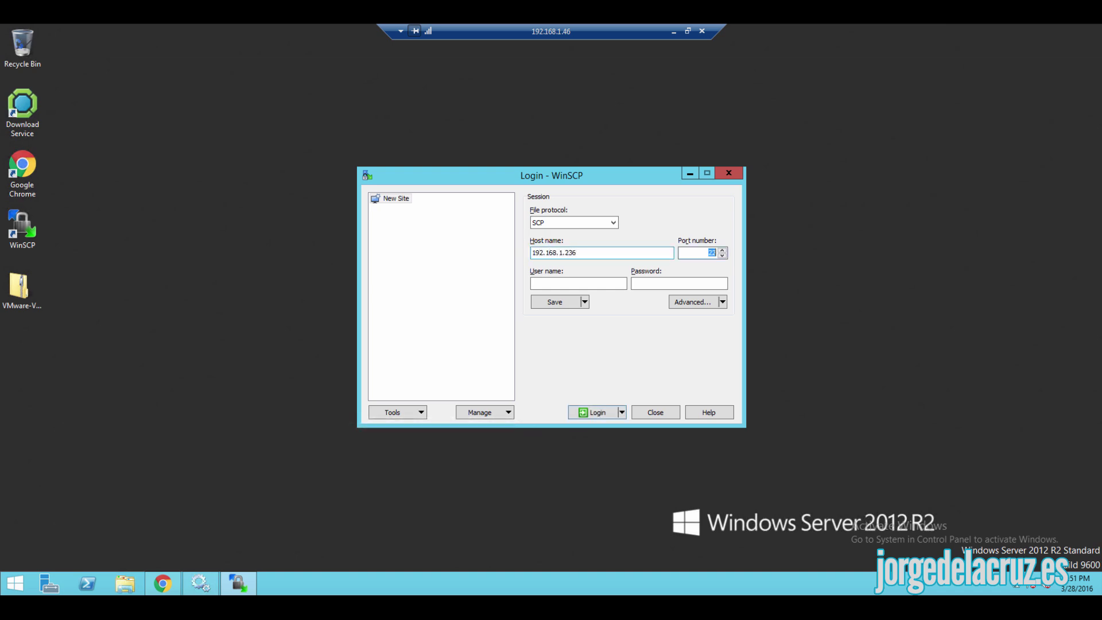
left_click(597, 418)
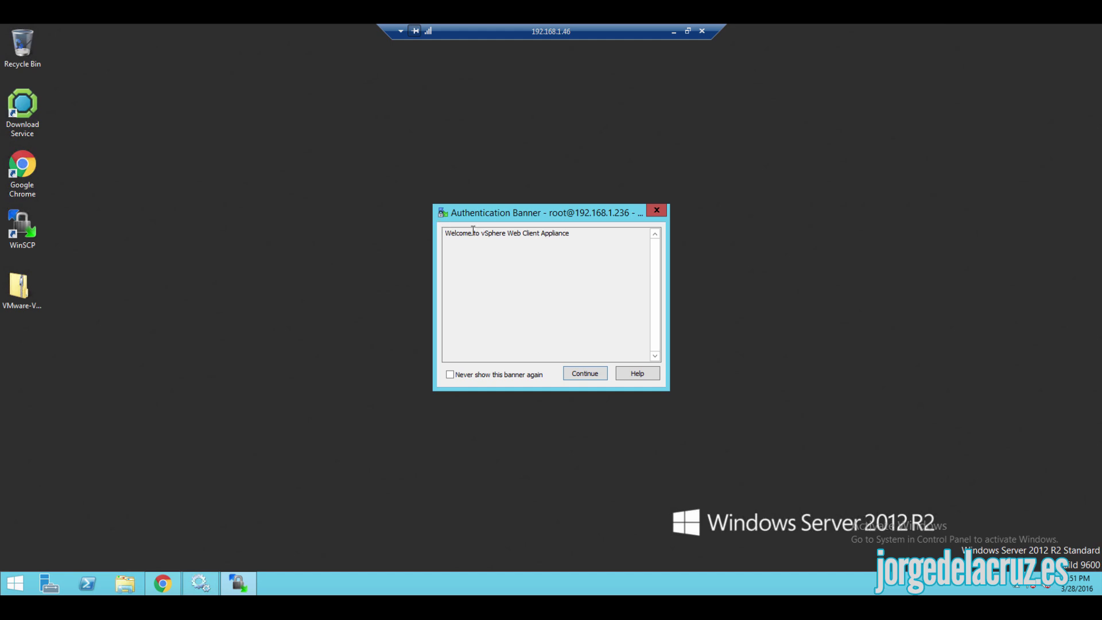
left_click(583, 373)
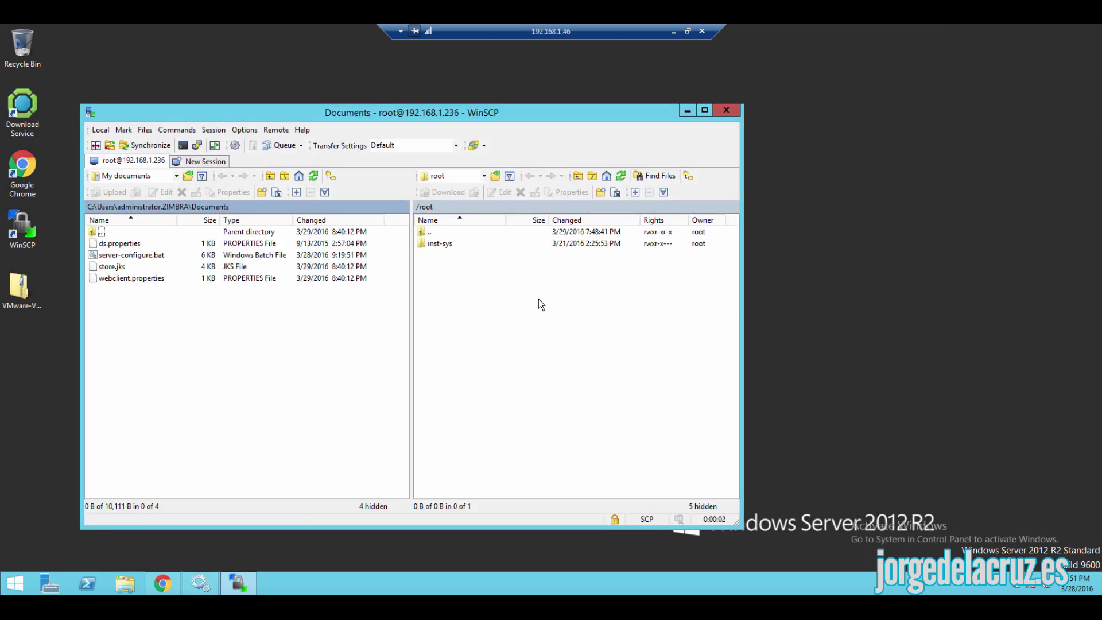
- Navigate the remote side to /etc/vmware on the appliance
double_click(417, 207)
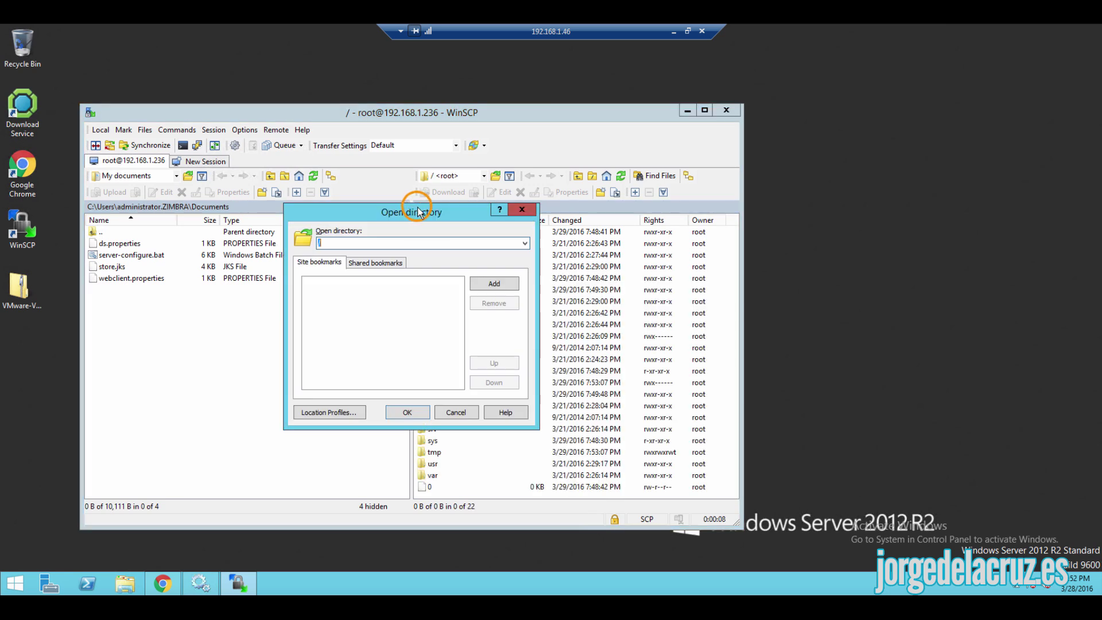
left_click(408, 412)
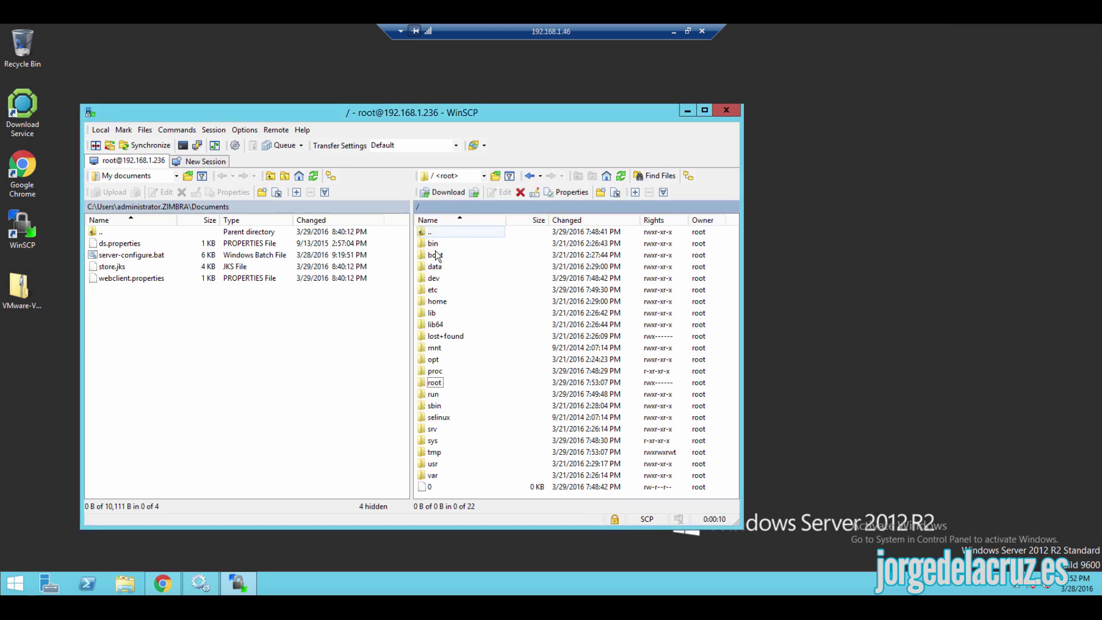
double_click(462, 290)
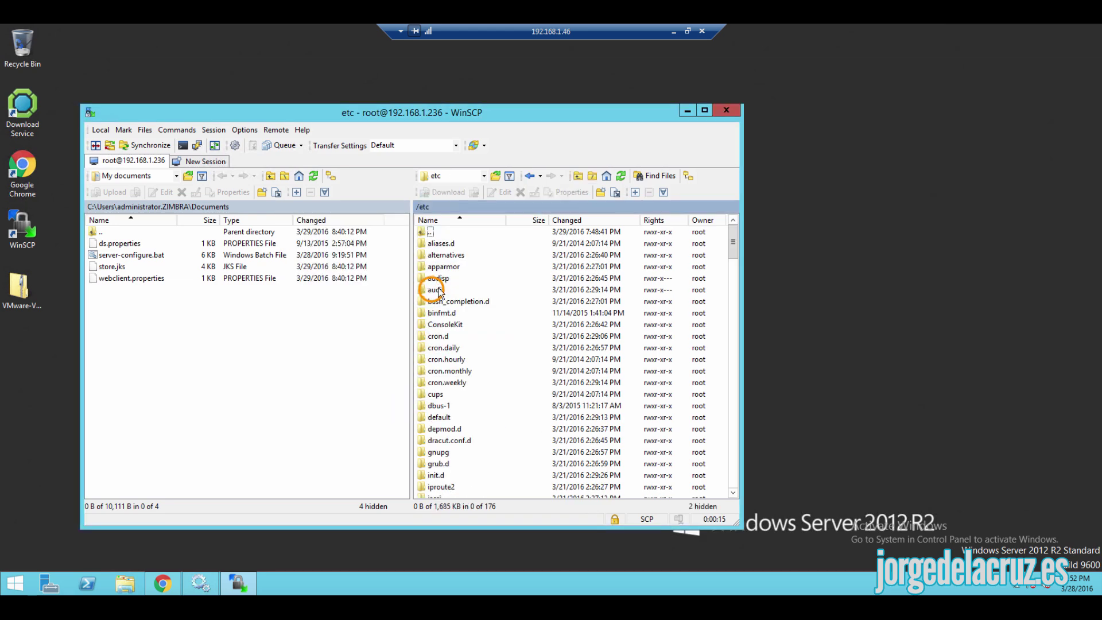
scroll(473, 393, "down", 12)
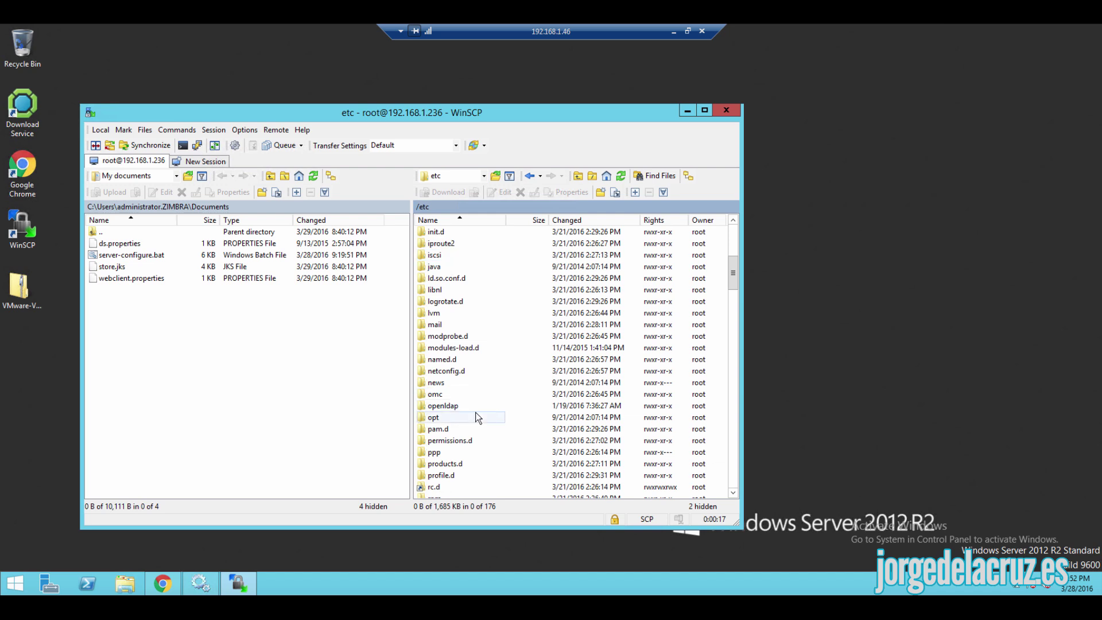
scroll(473, 433, "down", 3)
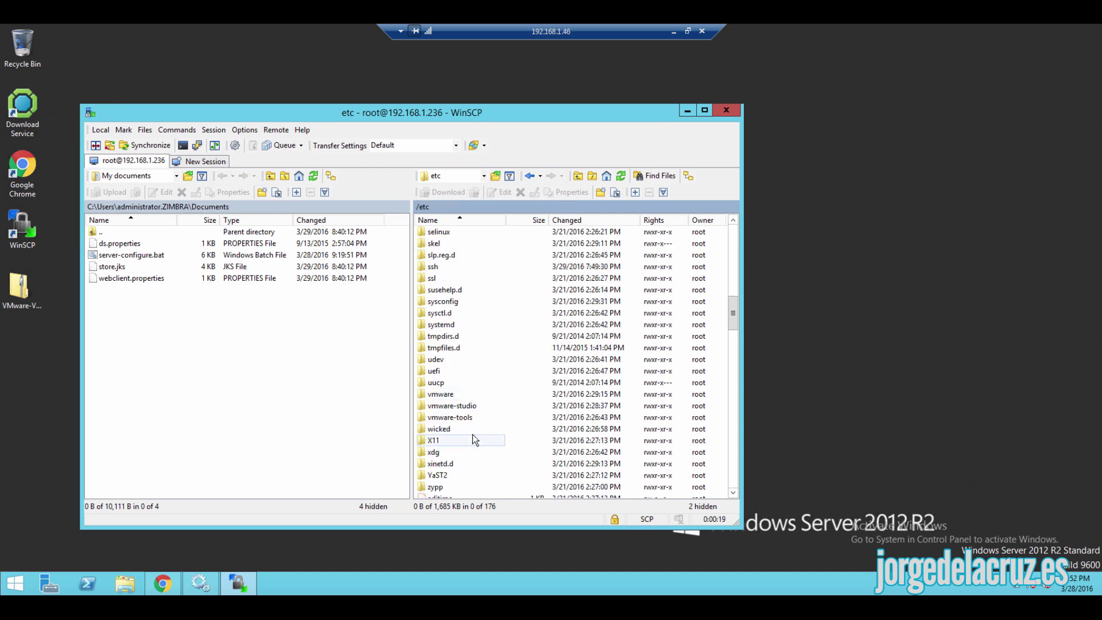
double_click(441, 394)
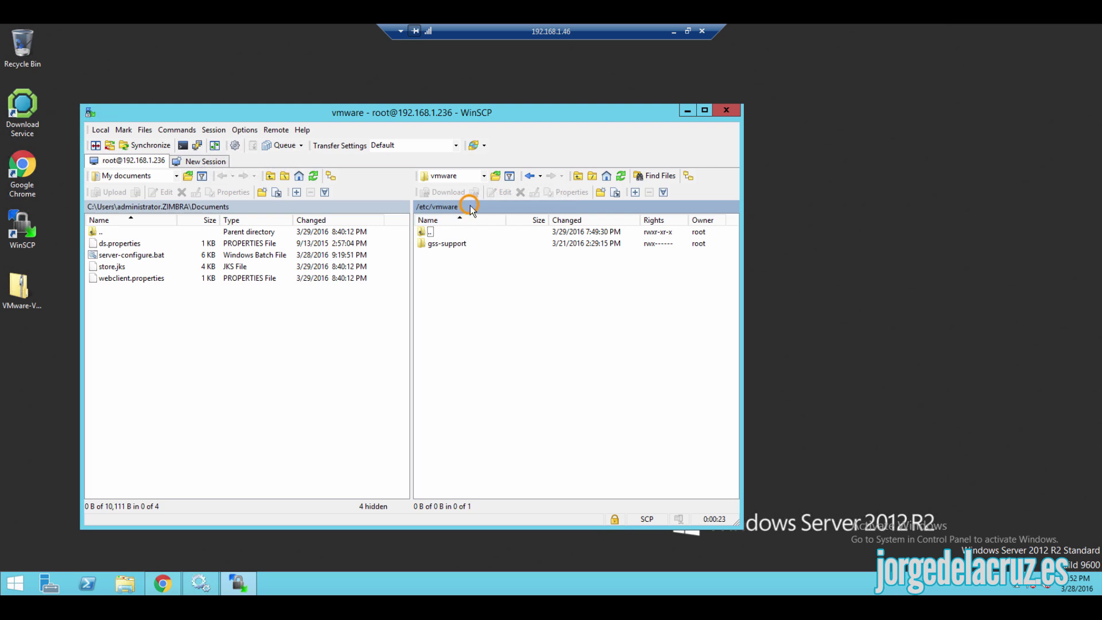
- Create vsphere-client in /etc/vmware, then a config folder inside it
left_click(600, 193)
type("vsphere-client")
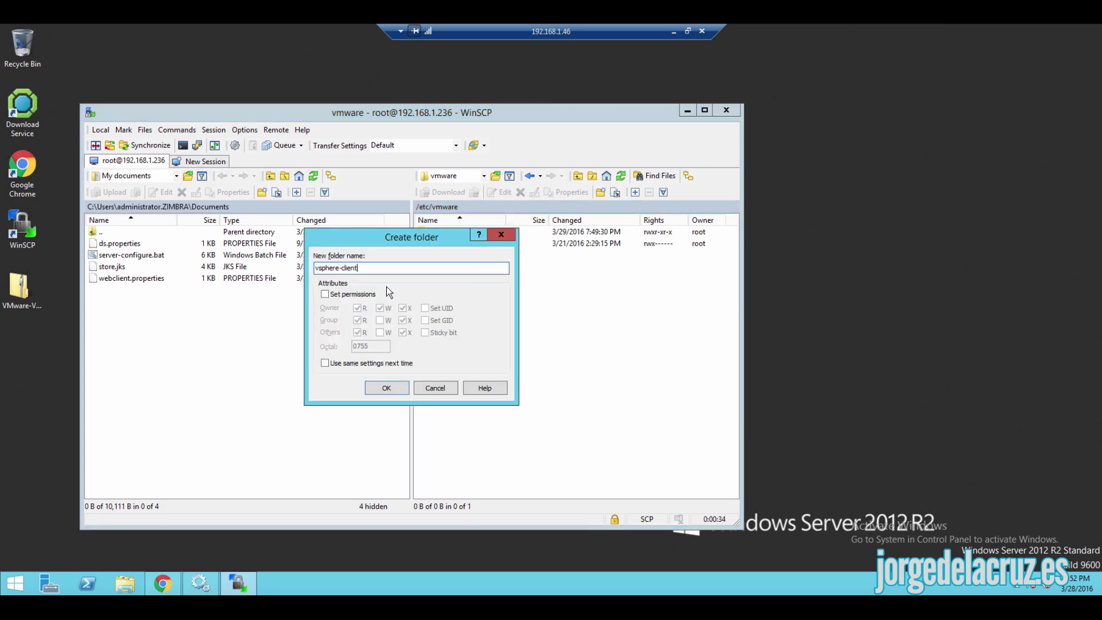
left_click(385, 389)
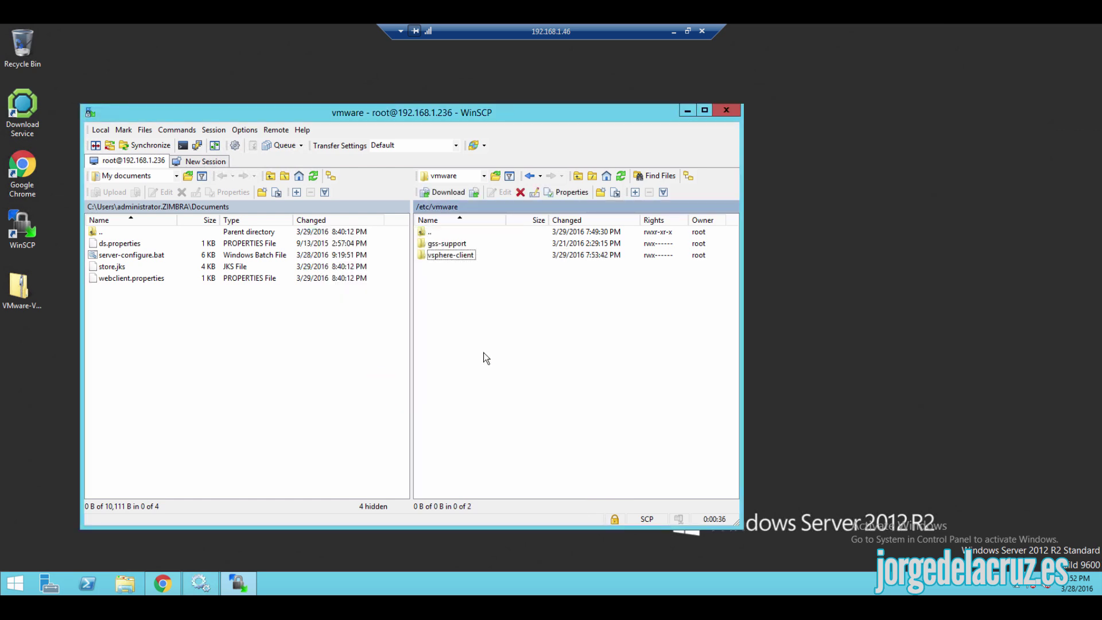
double_click(444, 255)
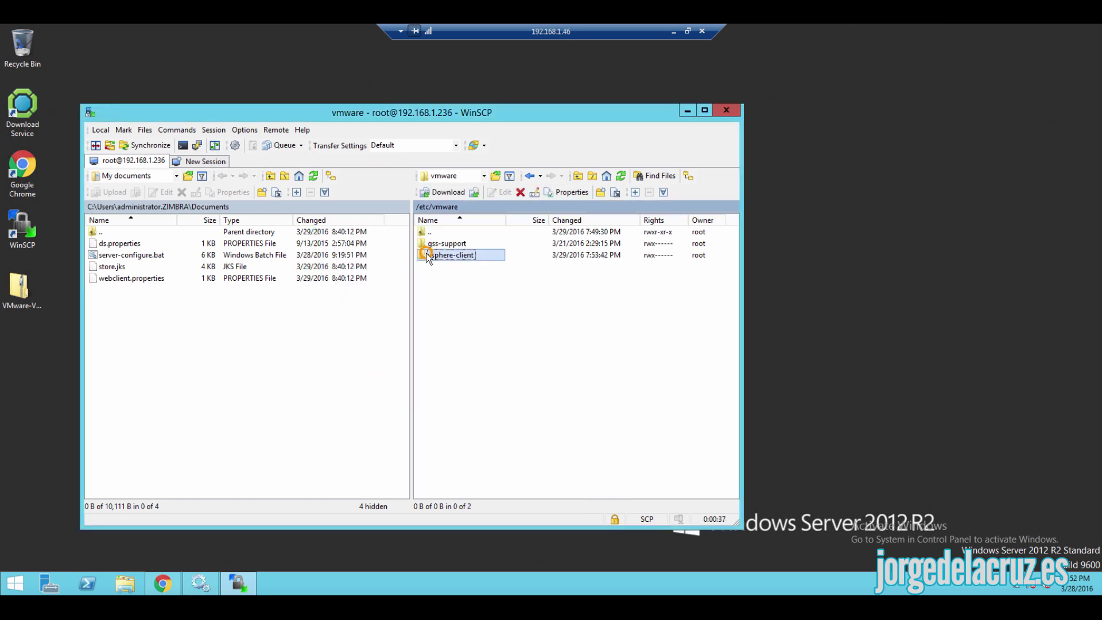
left_click(600, 193)
type("co")
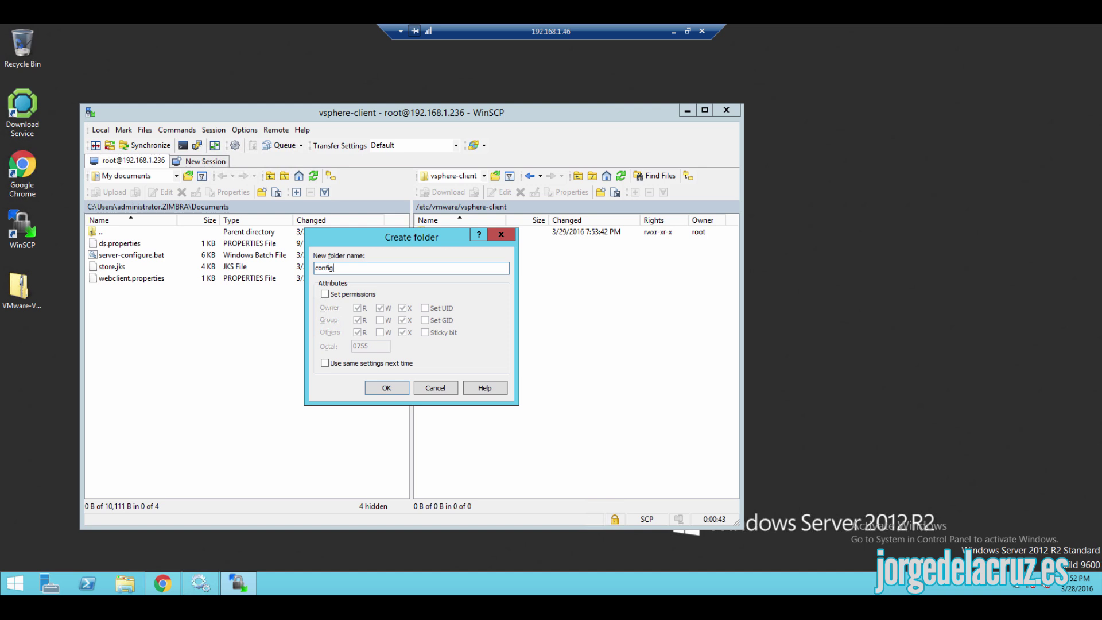
type("nfig")
key("Return")
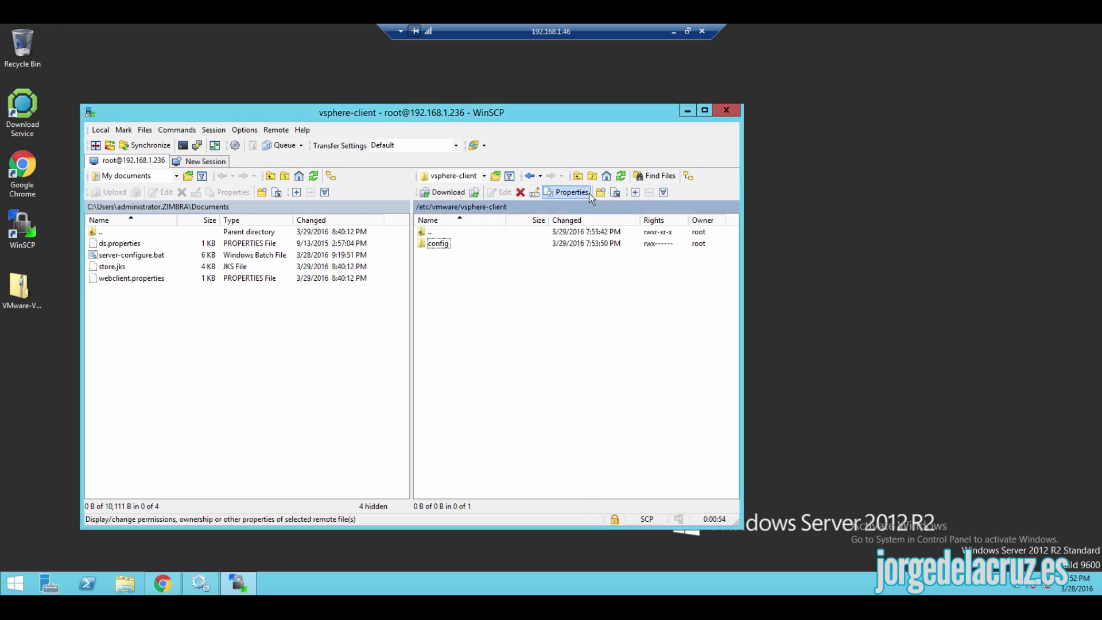
left_click(601, 191)
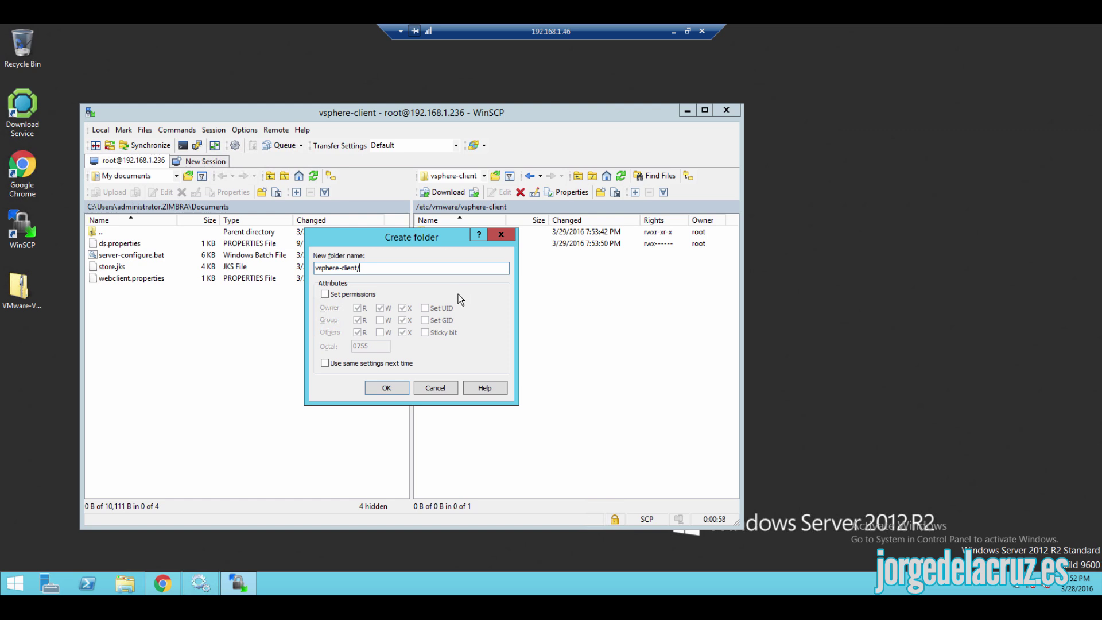
key("BackSpace")
- Create the nested vsphere-client folder and upload store.jks from Documents to /etc/vmware/vsphere-client
left_click(384, 388)
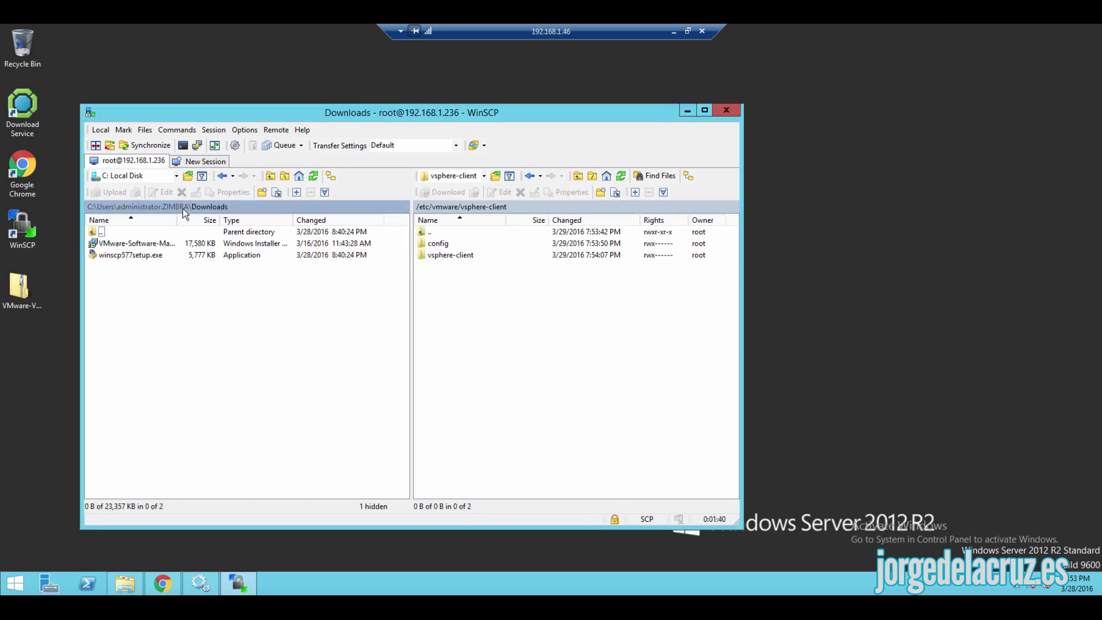
left_click(176, 207)
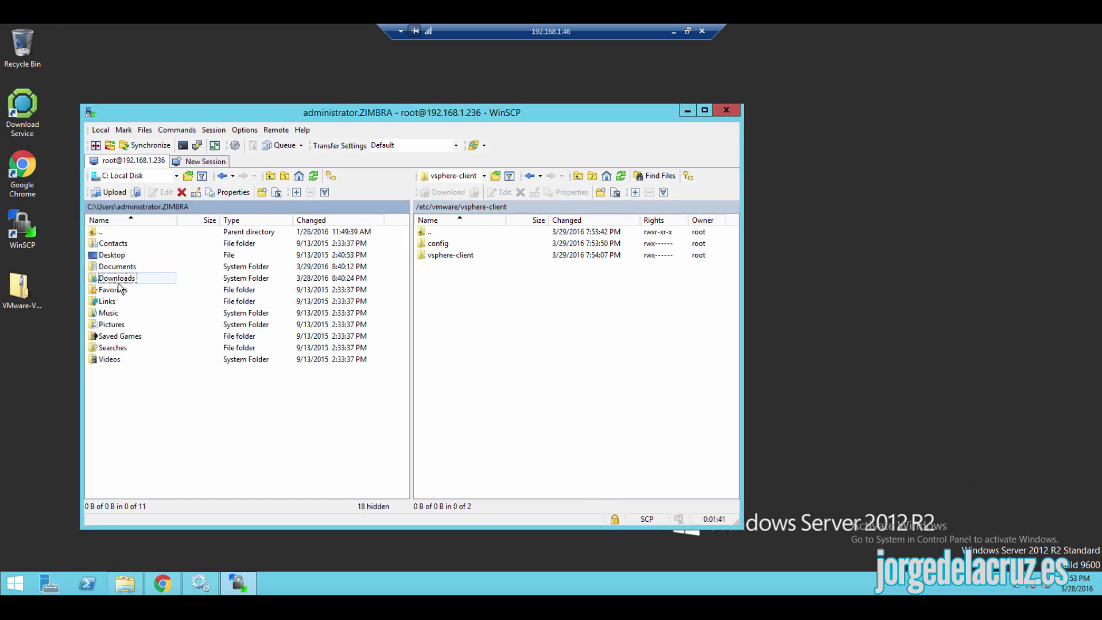
left_click(116, 266)
double_click(116, 266)
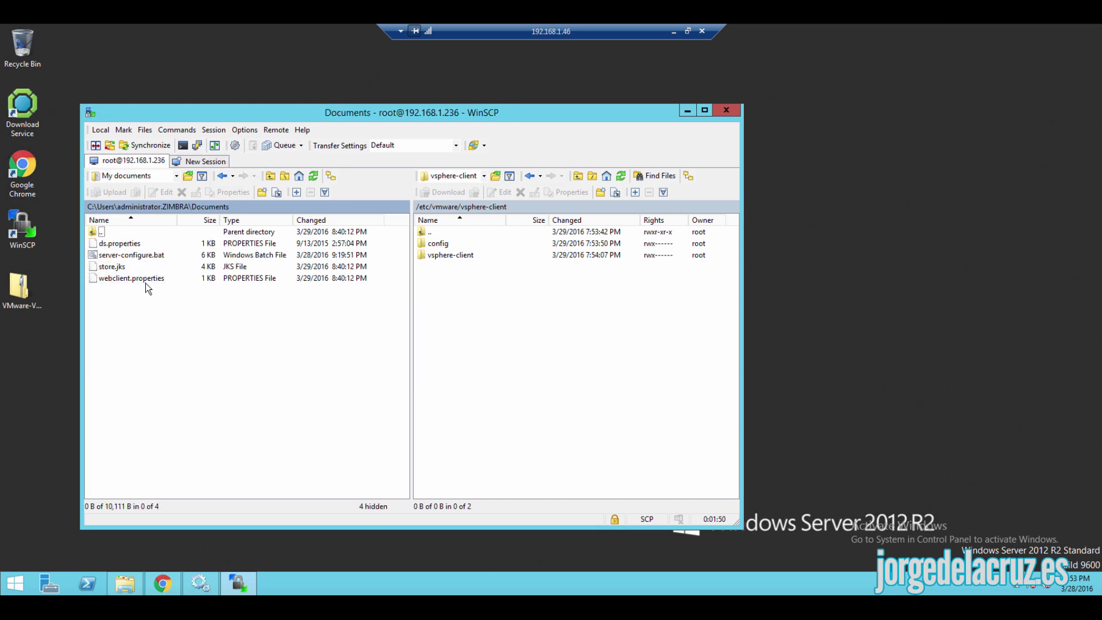
left_click(112, 268)
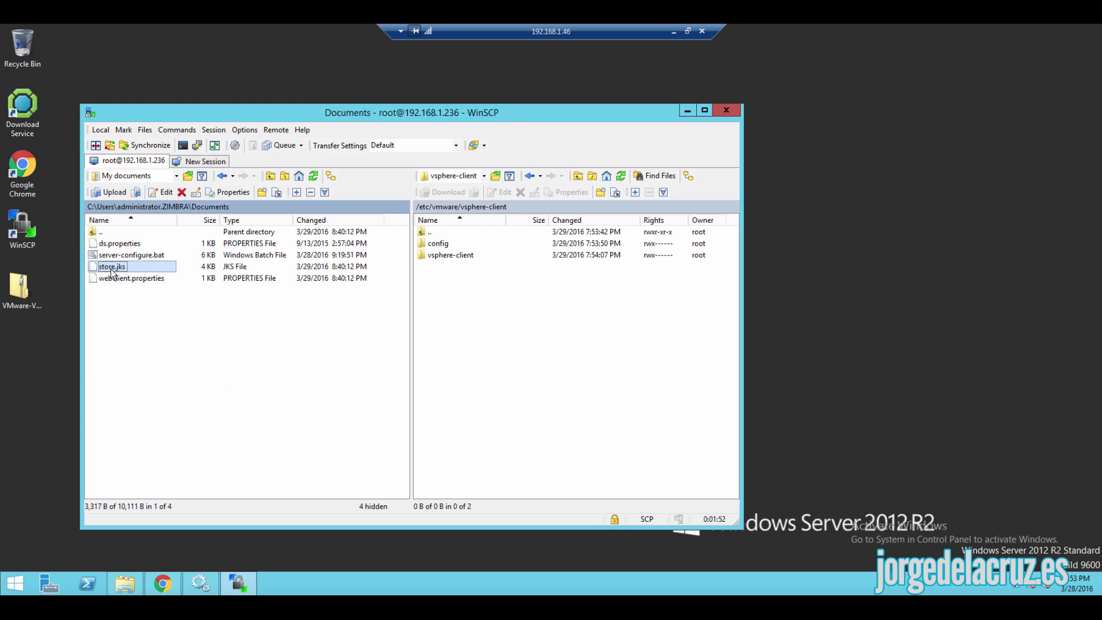
left_click_drag(113, 266, 488, 339)
left_click(436, 356)
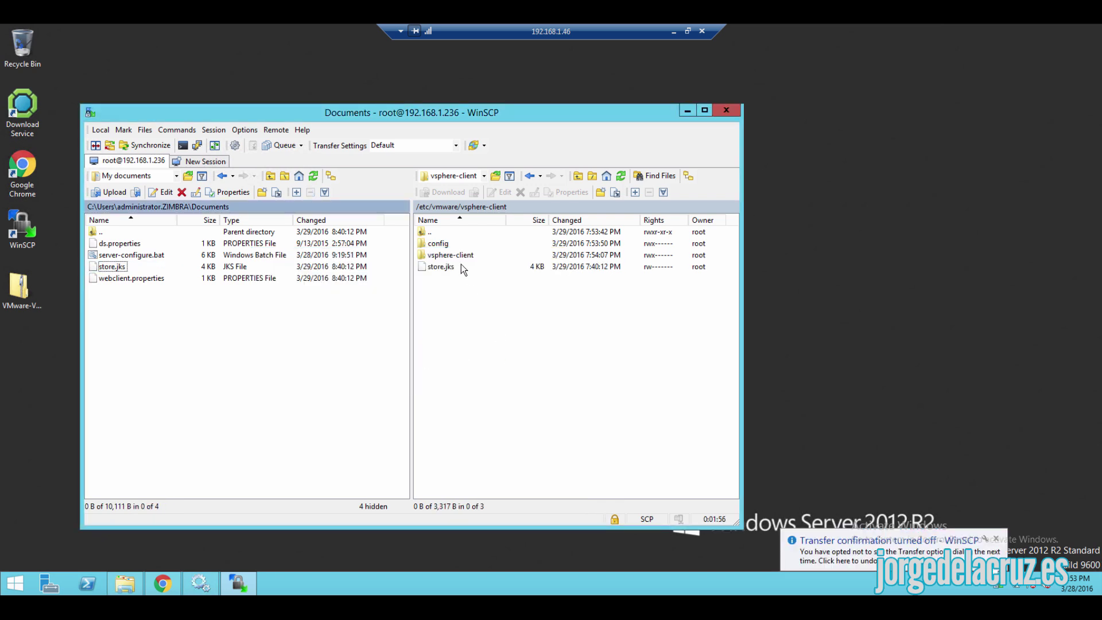
- Upload ds.properties into config and webclient.properties into the nested vsphere-client folder
double_click(438, 243)
left_click(116, 243)
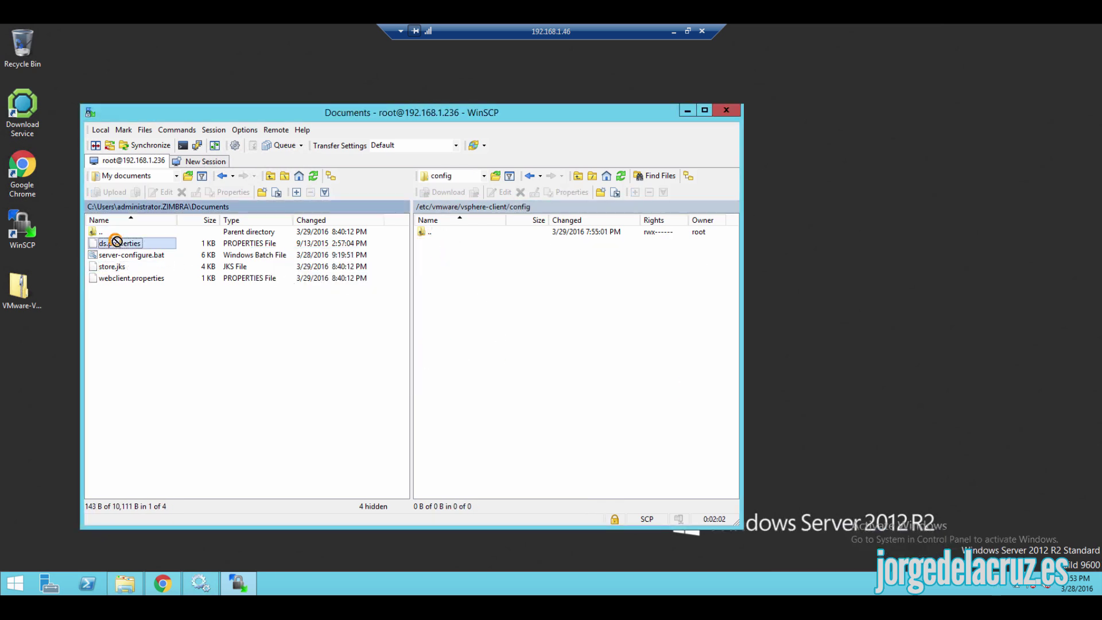
left_click_drag(116, 242, 499, 298)
double_click(425, 231)
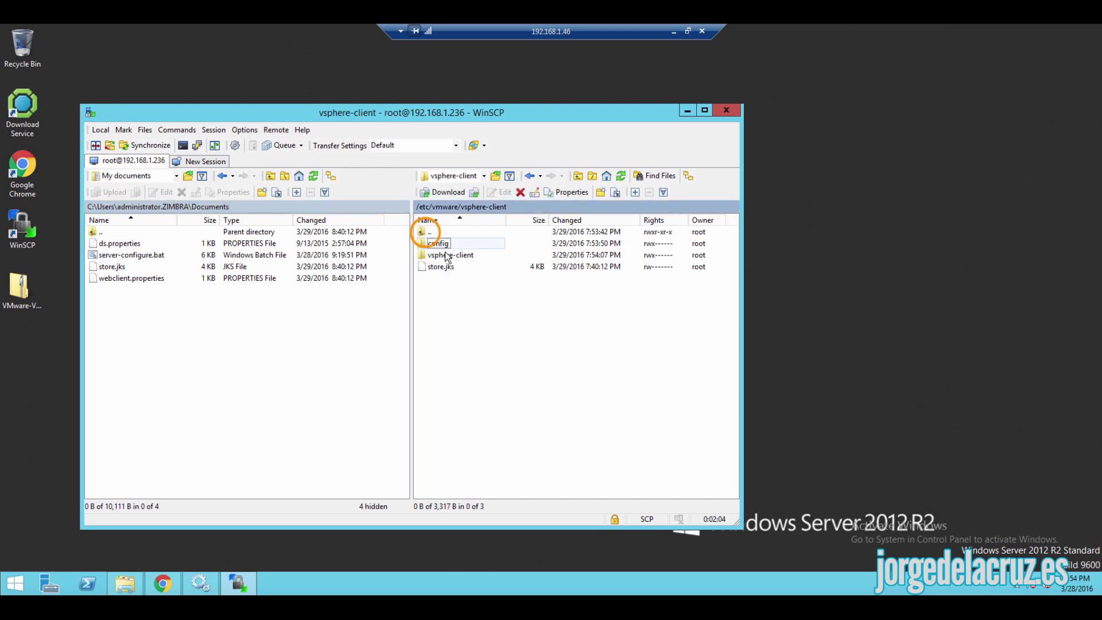
double_click(447, 254)
left_click(131, 278)
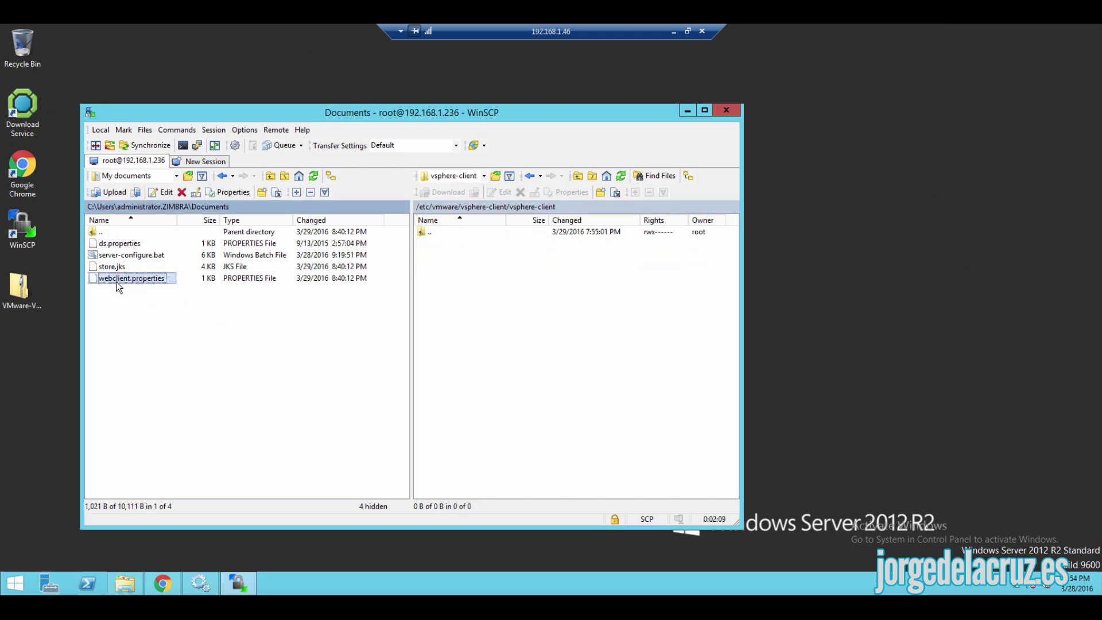
left_click_drag(131, 278, 521, 327)
double_click(427, 231)
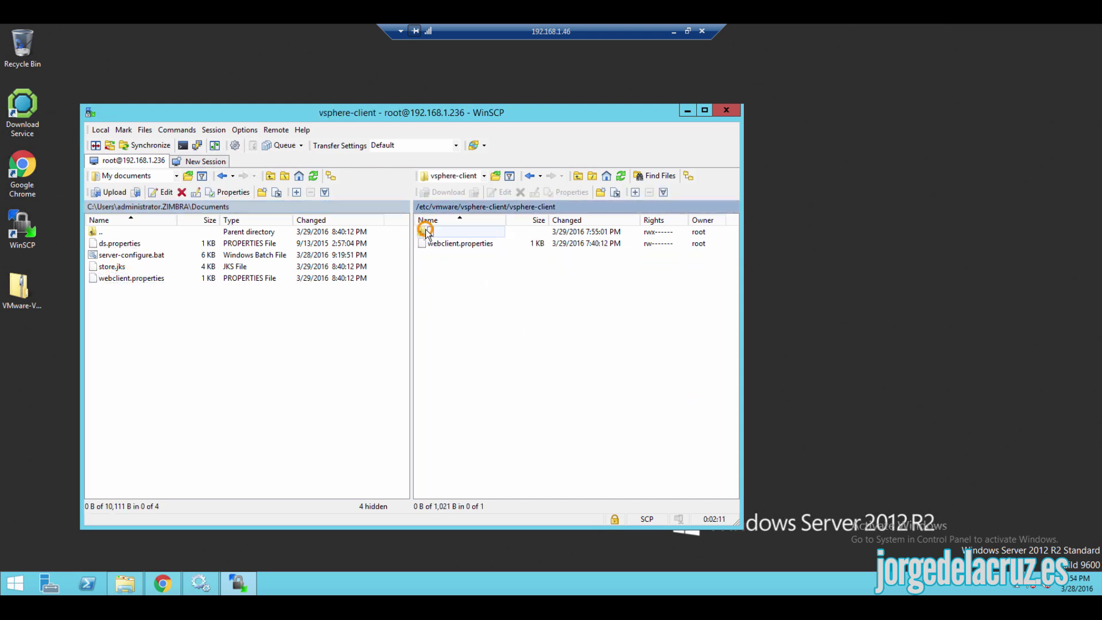
- Run /etc/init.d/vsphere-client start in WinSCP's console on the appliance
left_click(182, 144)
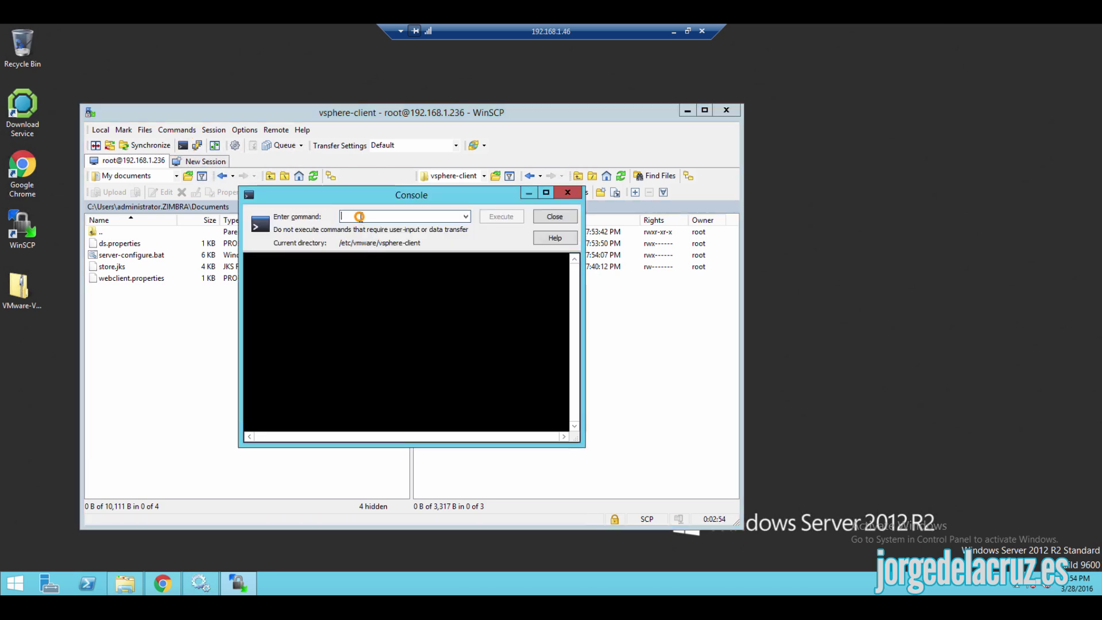
left_click(359, 216)
type("/etc/init.d/vsphere-client start")
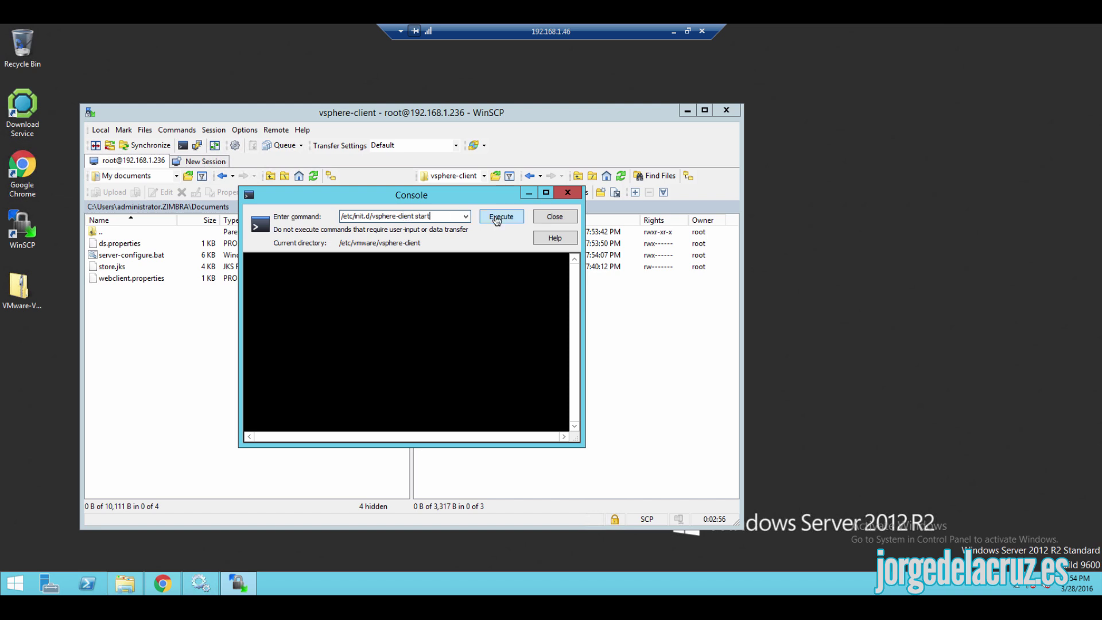
left_click(498, 218)
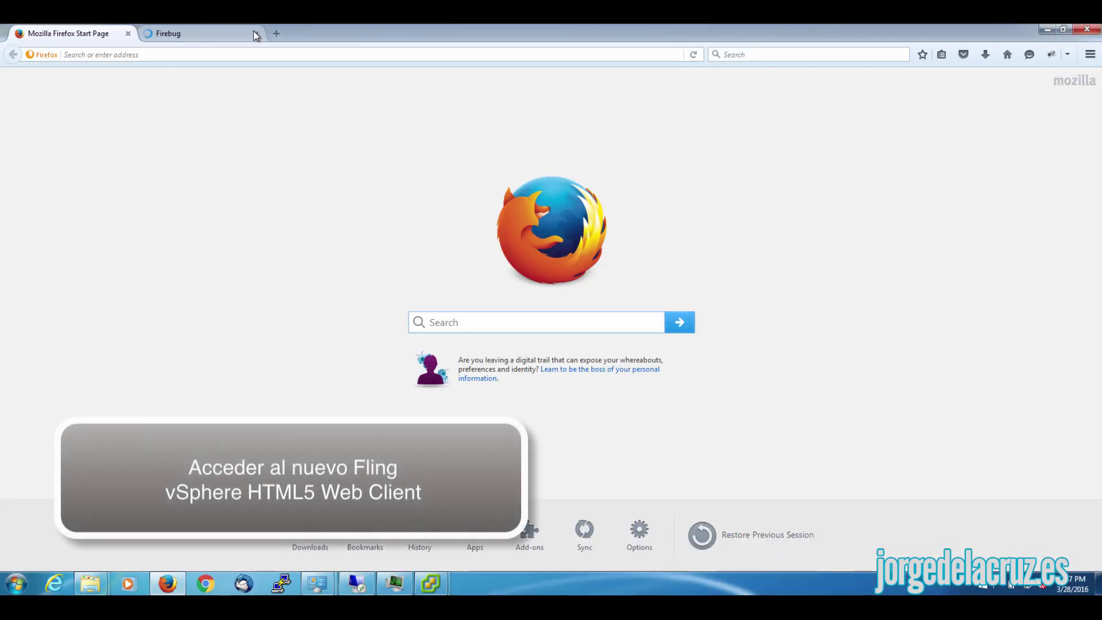
left_click(262, 33)
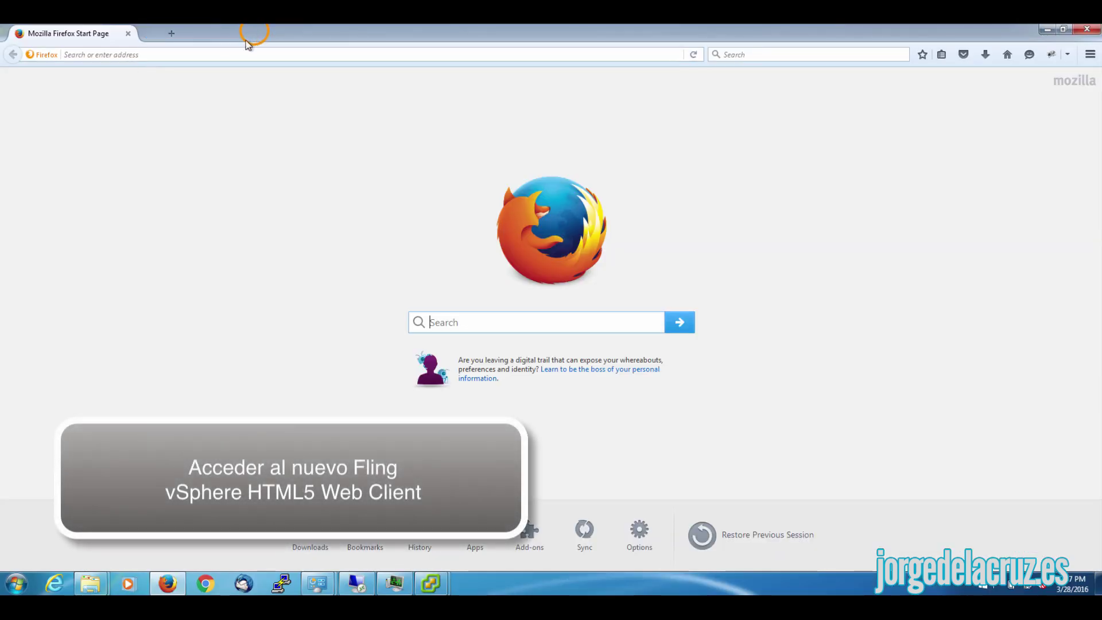
left_click(135, 54)
type("http")
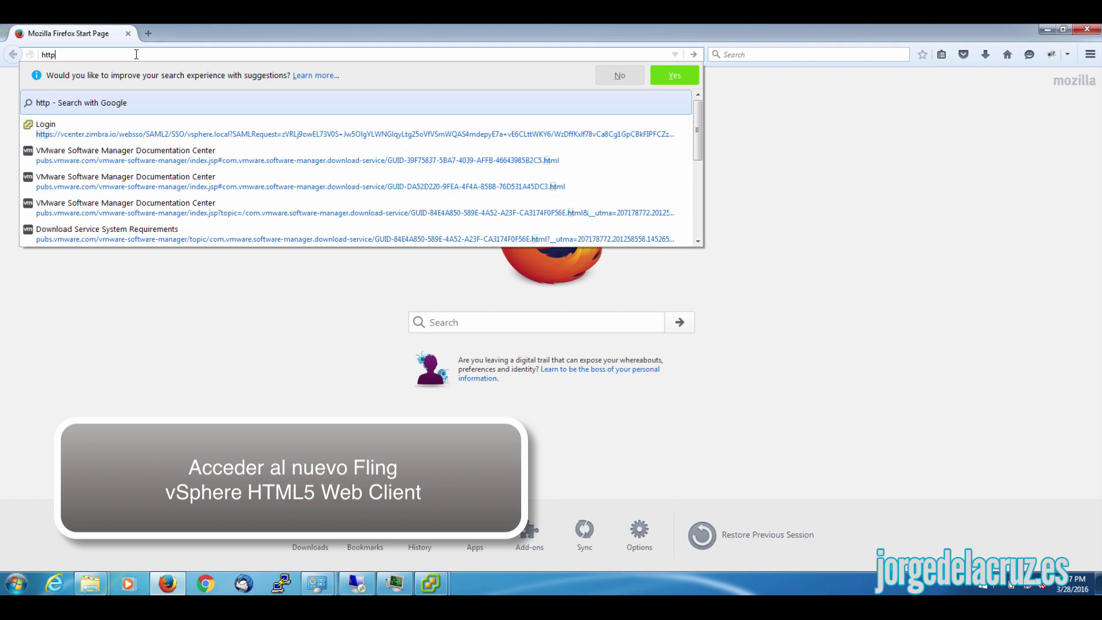
type("s://")
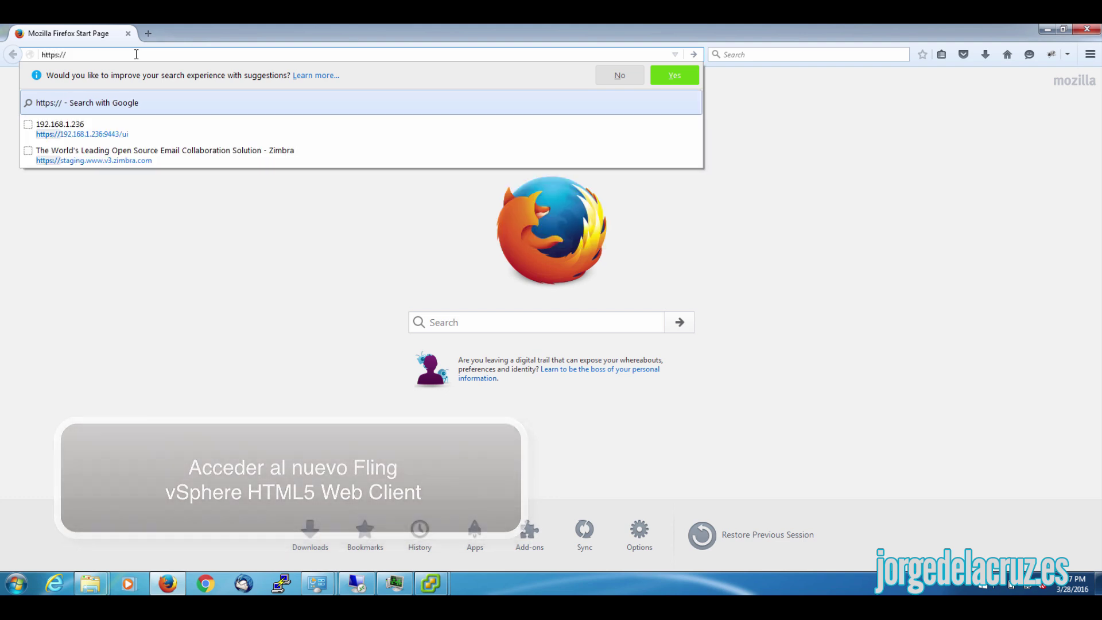
type("192.168.1.")
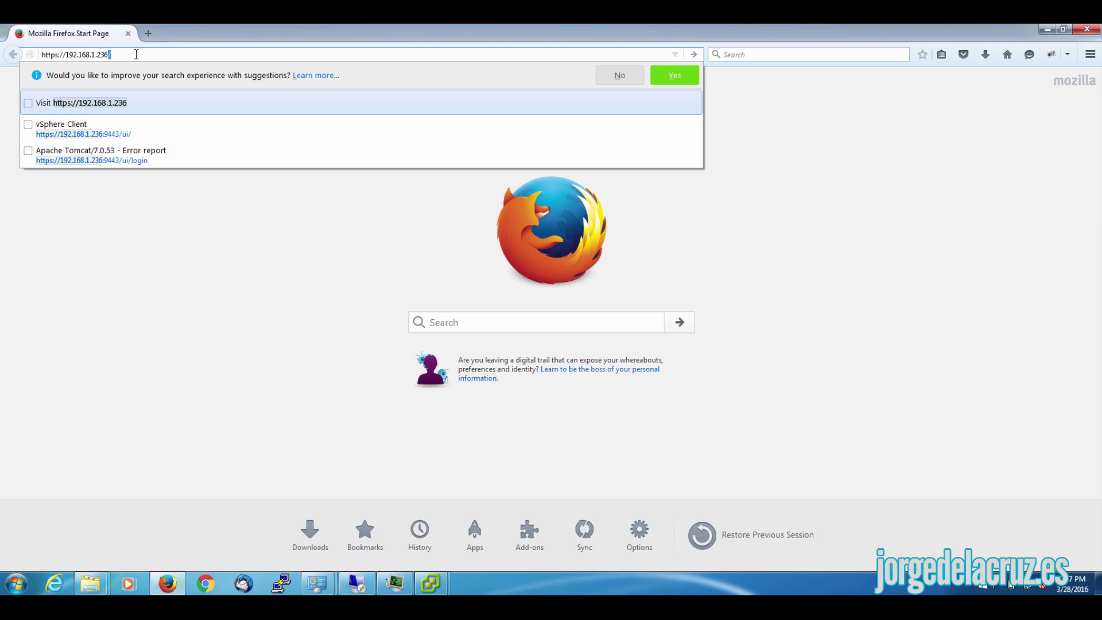
type("236")
key("Down")
key("Return")
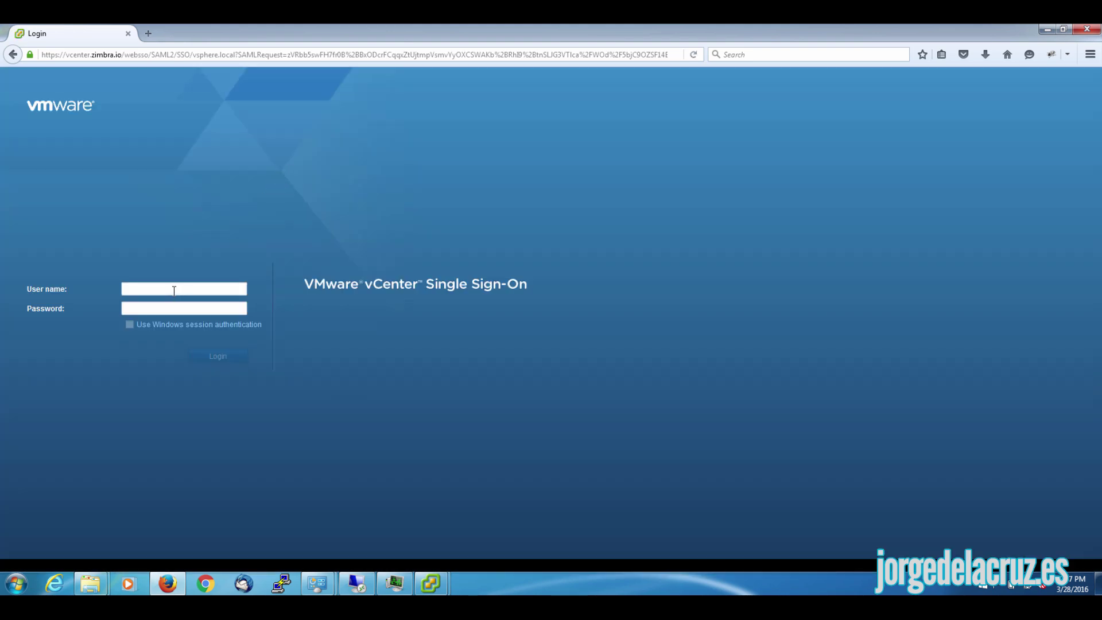
left_click(149, 284)
type("administrator@vs")
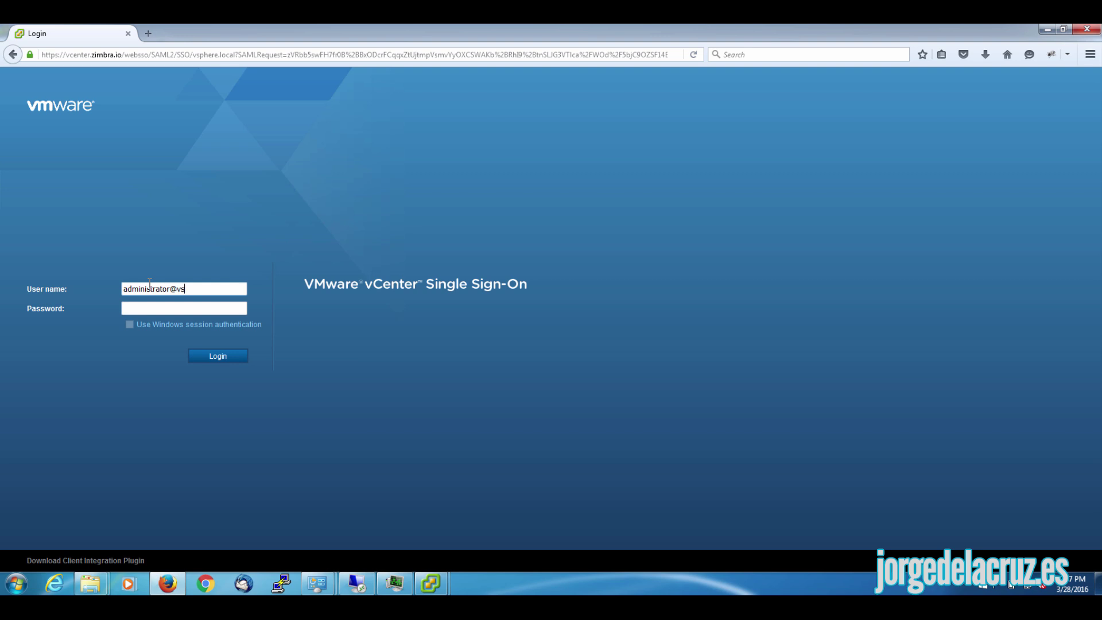
type("phere.local")
key("Tab")
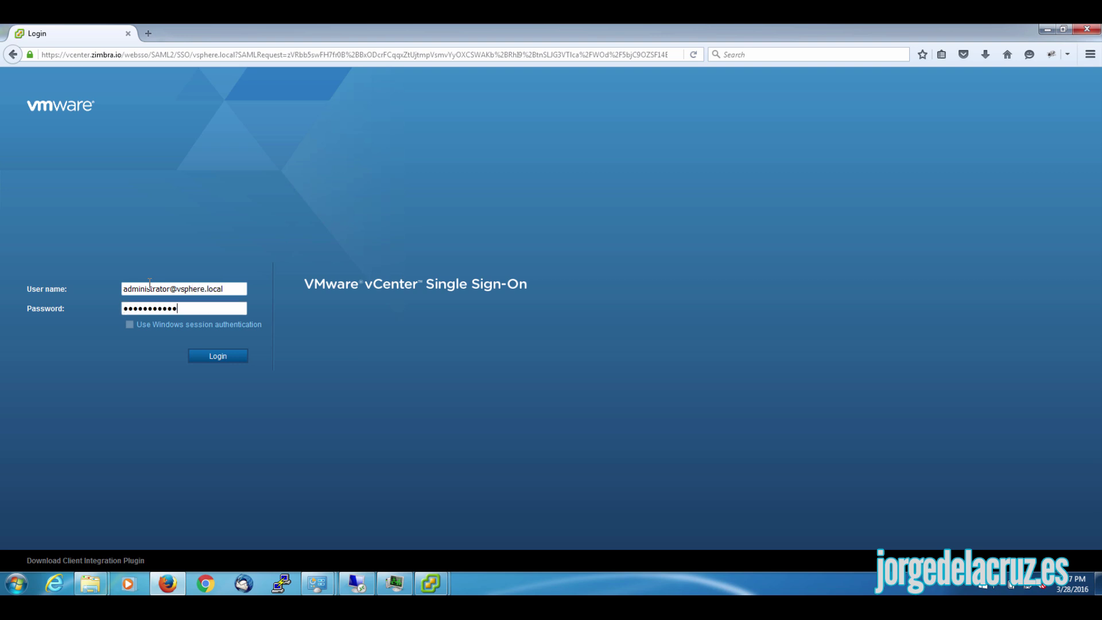
key("Return")
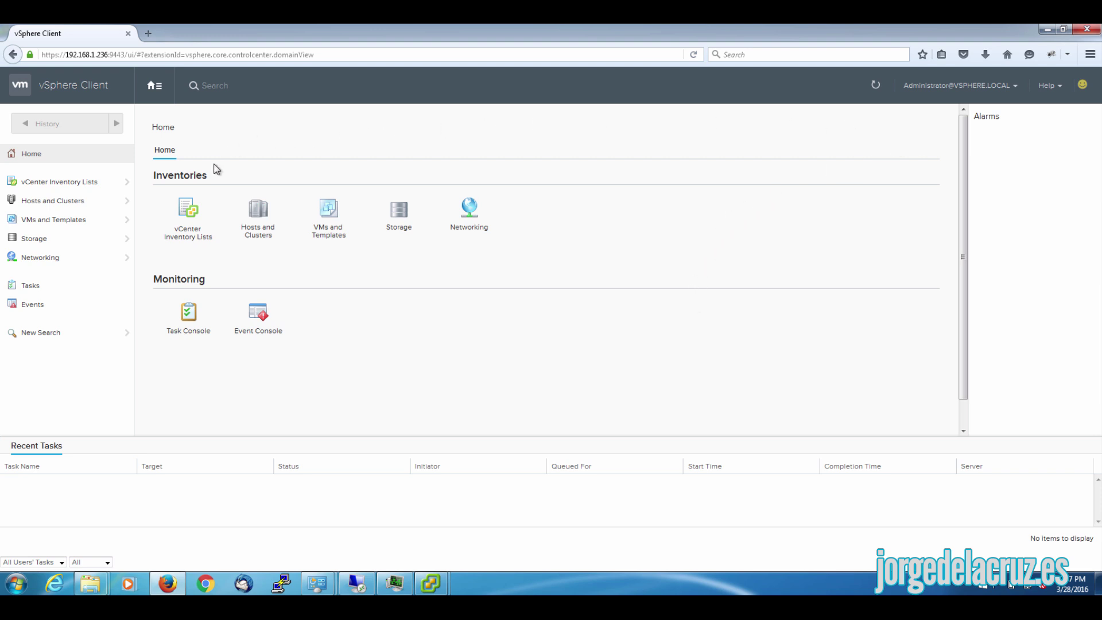
- Review vcenter.zimbra.io's monitoring issues, tasks and event details
left_click(258, 210)
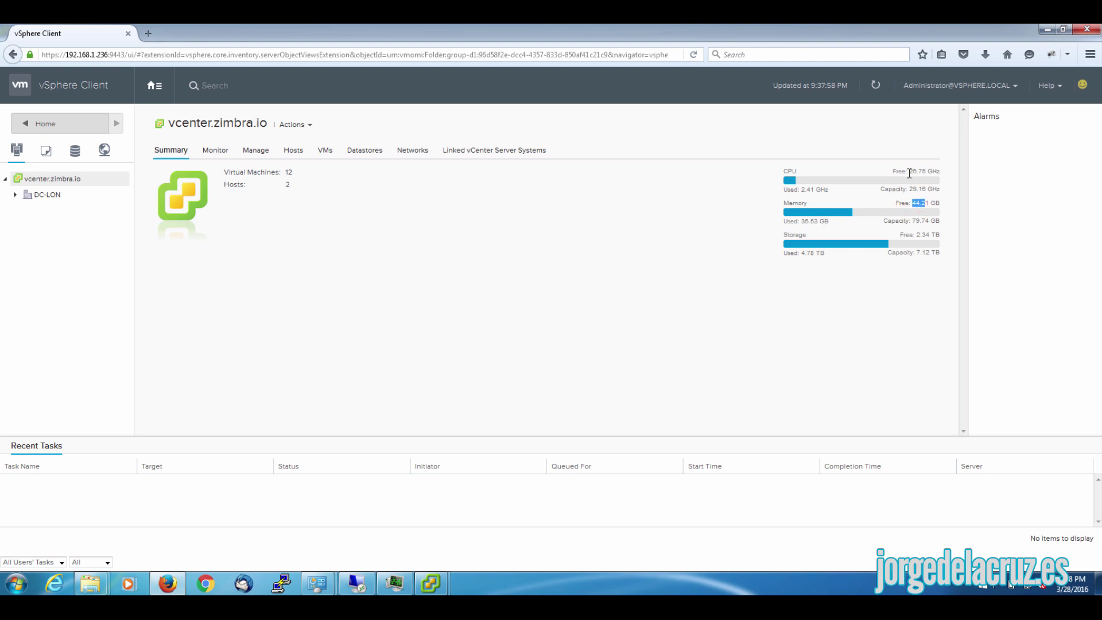
left_click(216, 150)
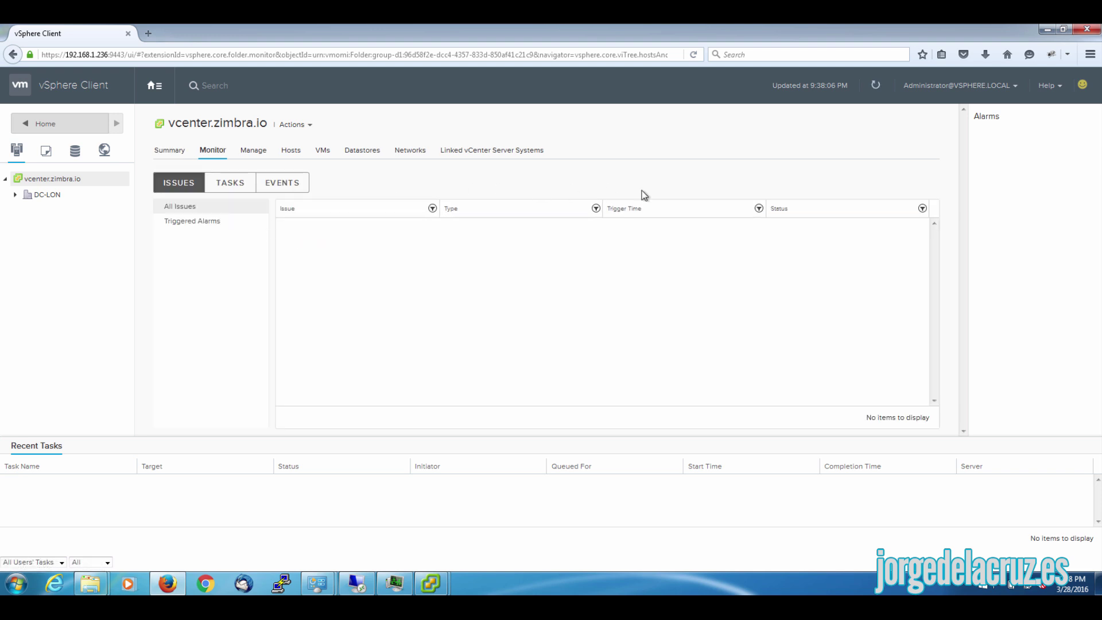
left_click(230, 183)
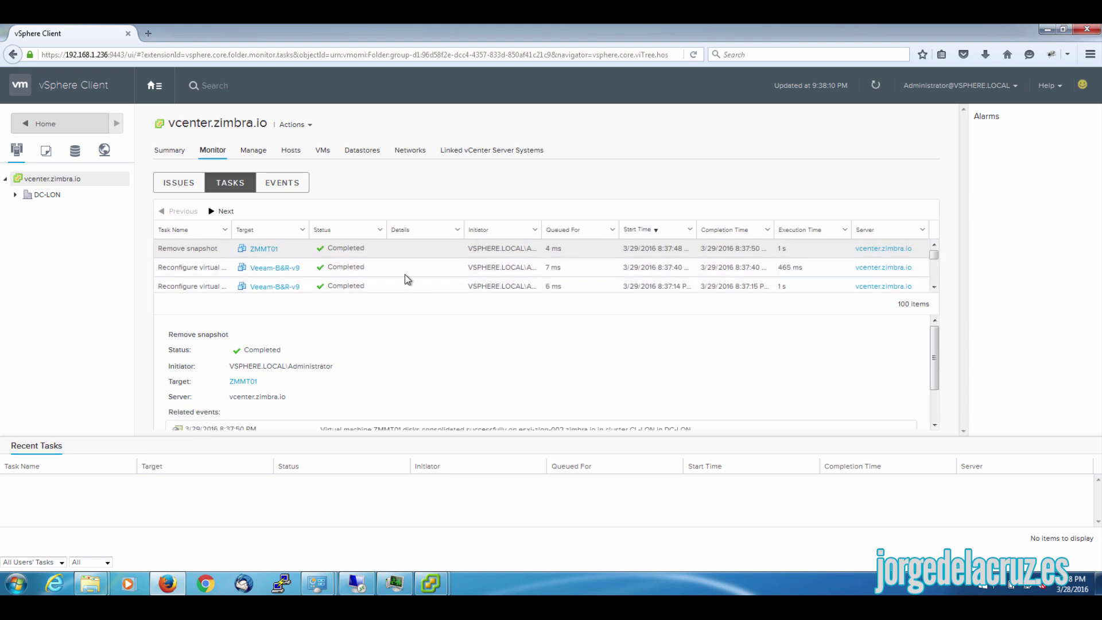
left_click(277, 183)
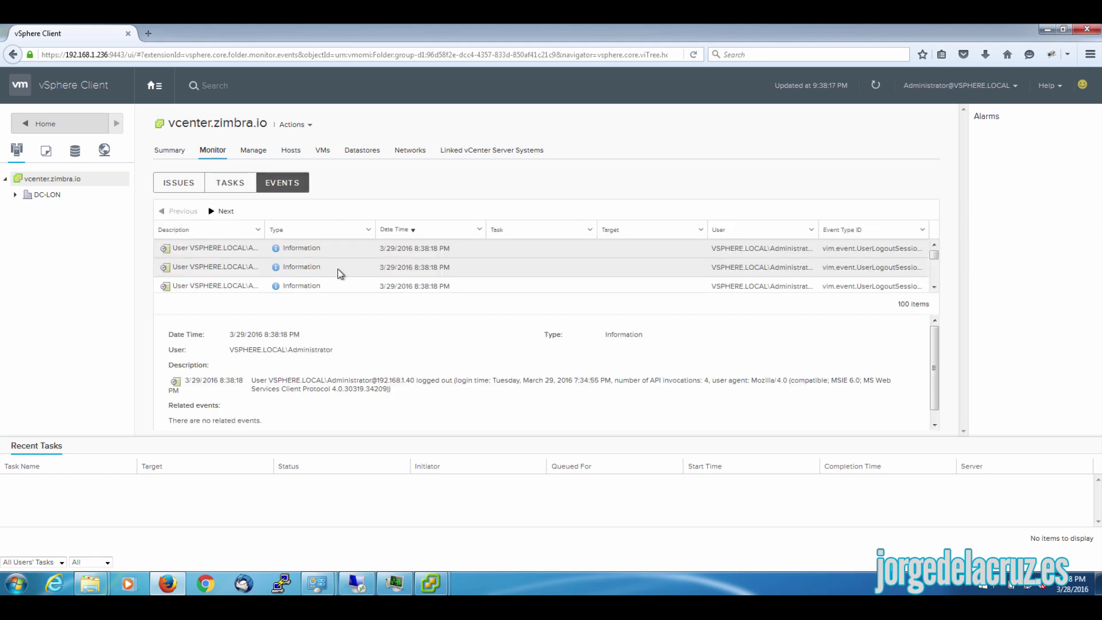
left_click(343, 273)
left_click(344, 285)
- Check the vCenter's settings and alarm definitions, then list its hosts
left_click(255, 150)
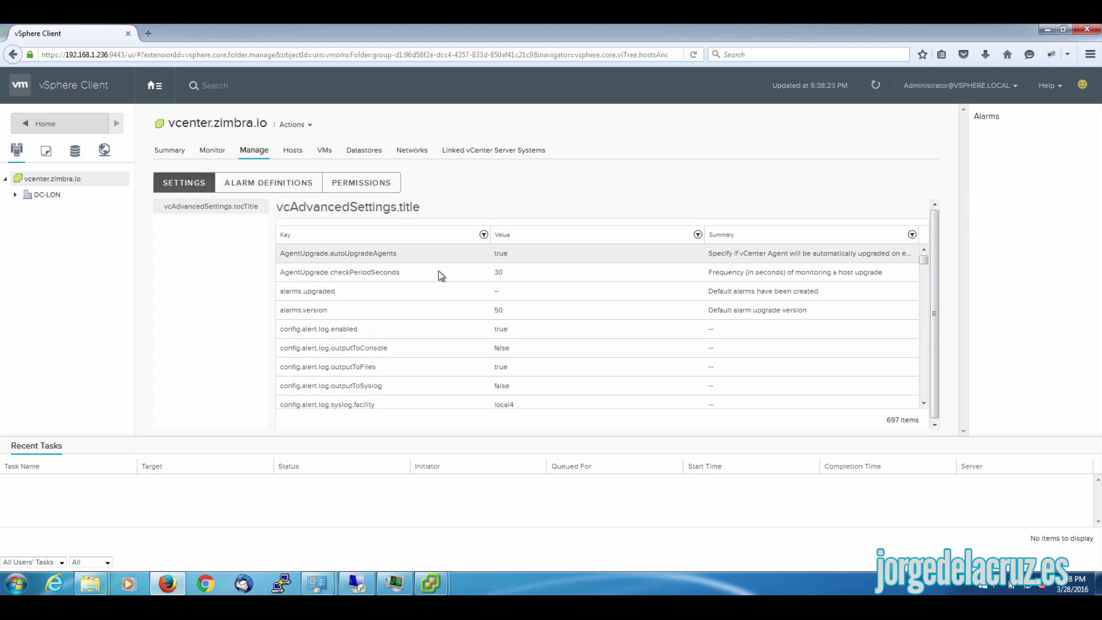
left_click(275, 183)
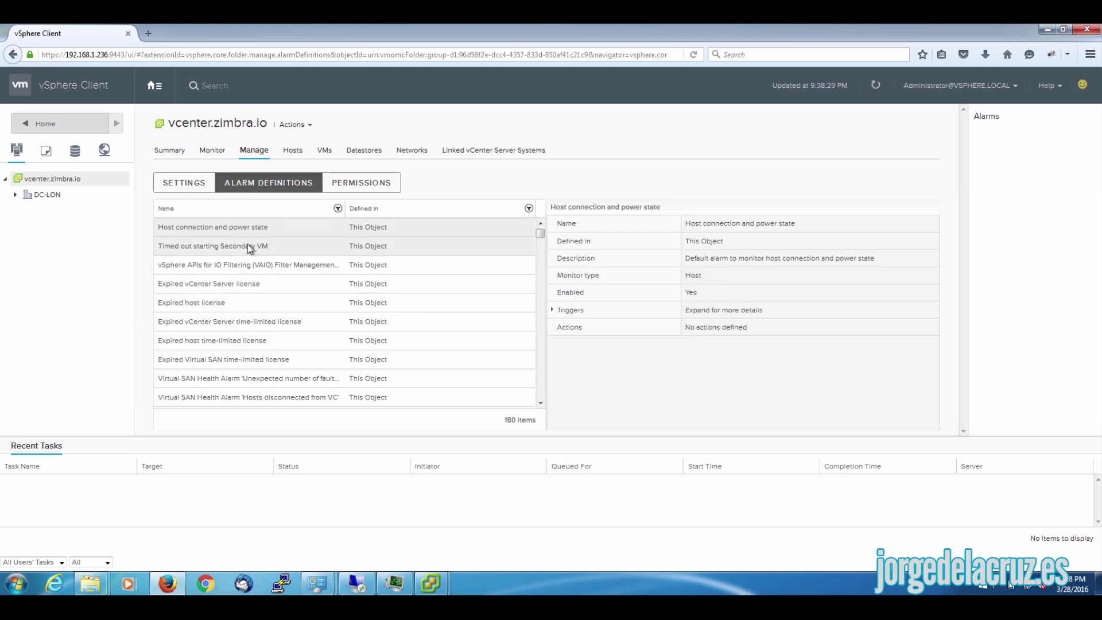
left_click(293, 149)
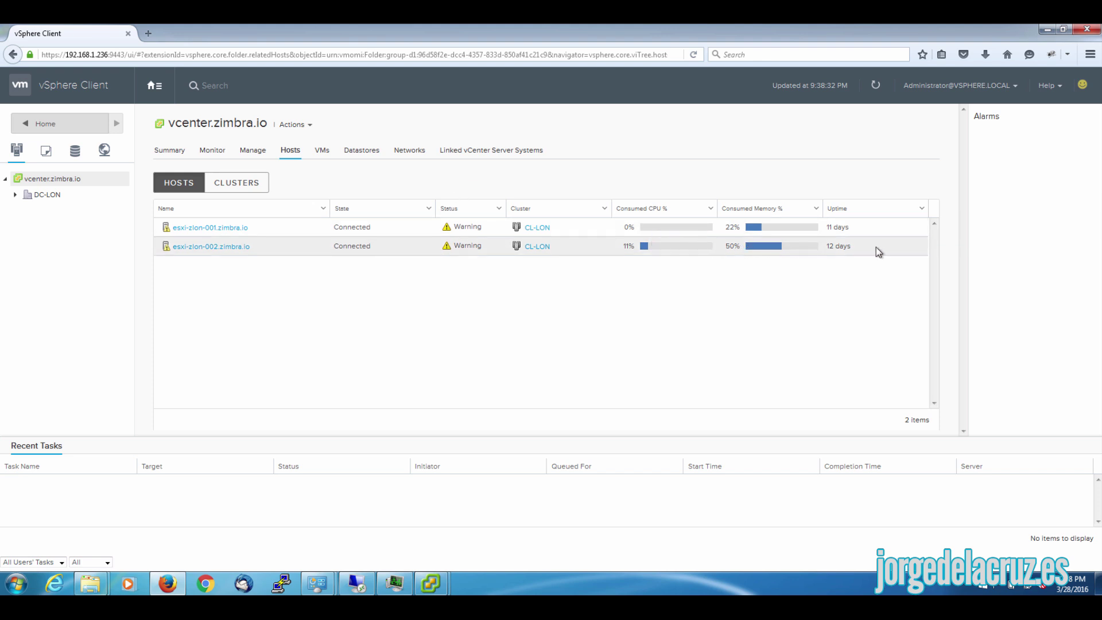
- Open and dismiss esxi-zion-002's actions menu, then list the vCenter's VMs, VM templates and vApps
right_click(750, 247)
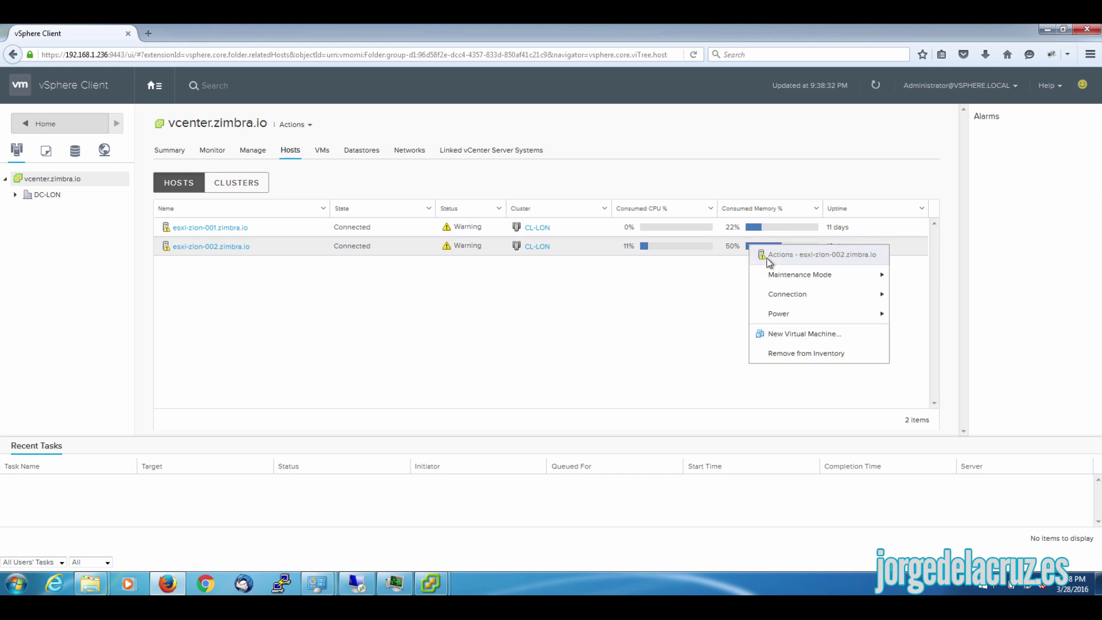
mouse_move(789, 280)
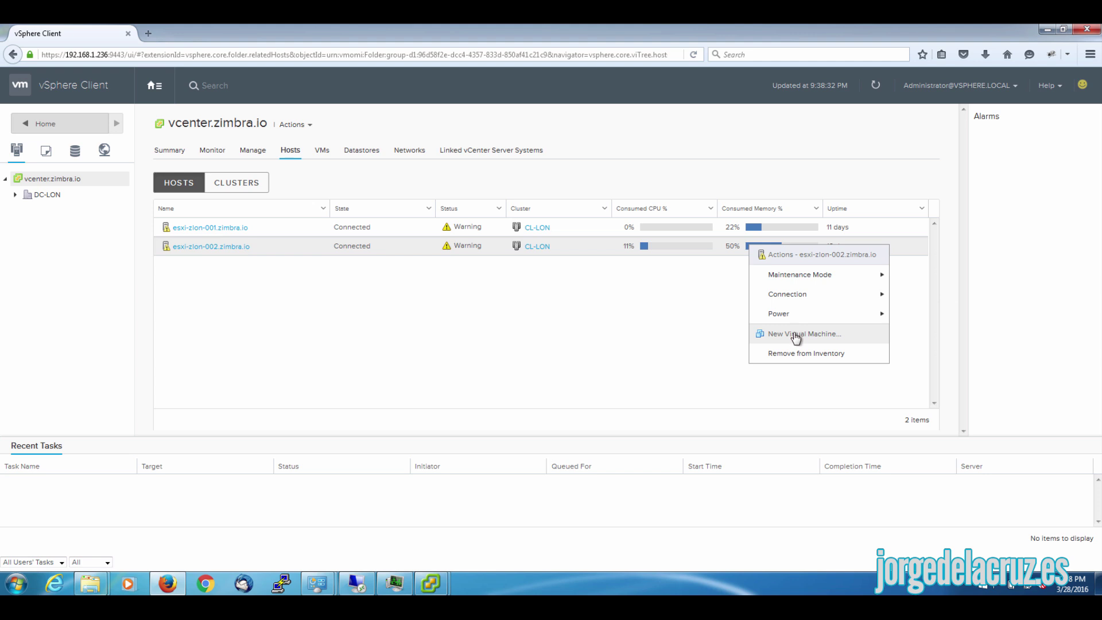
left_click(556, 341)
left_click(321, 152)
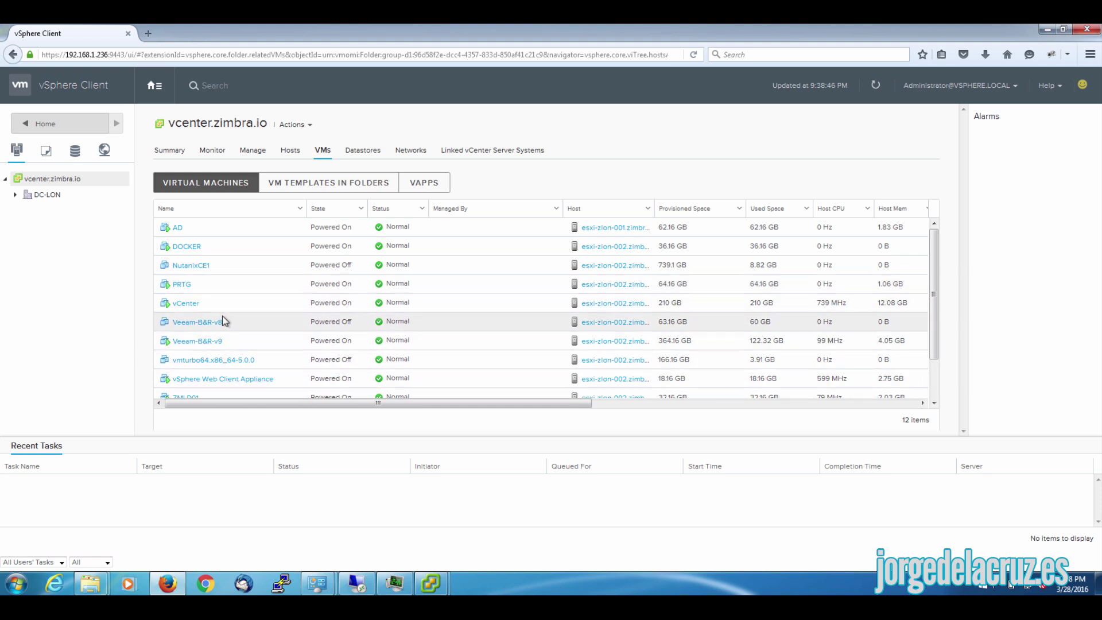
left_click(304, 183)
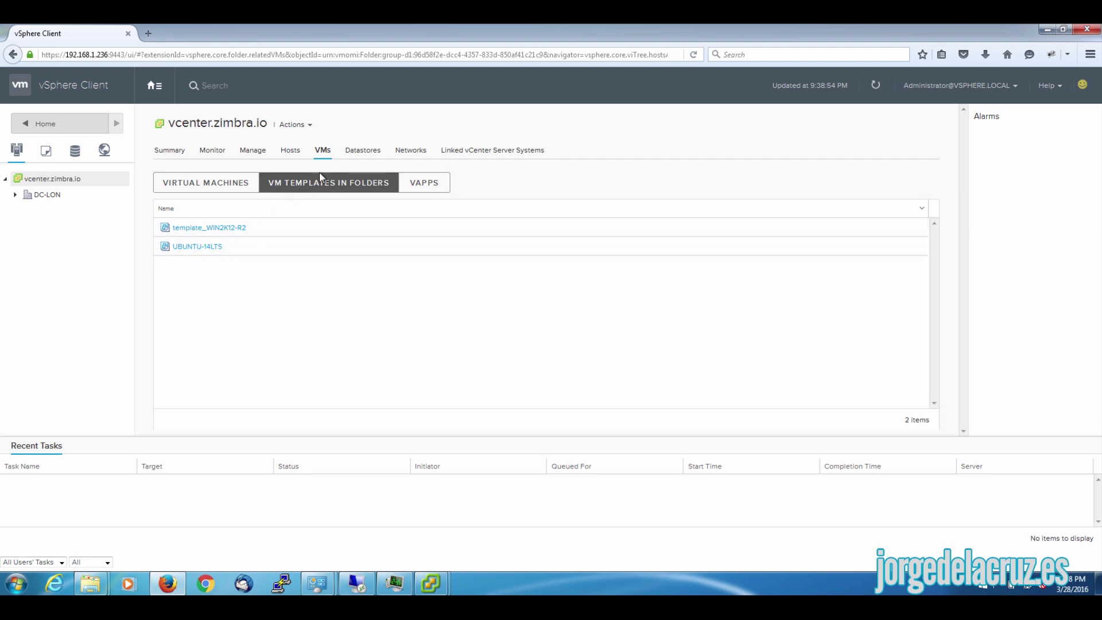
left_click(410, 184)
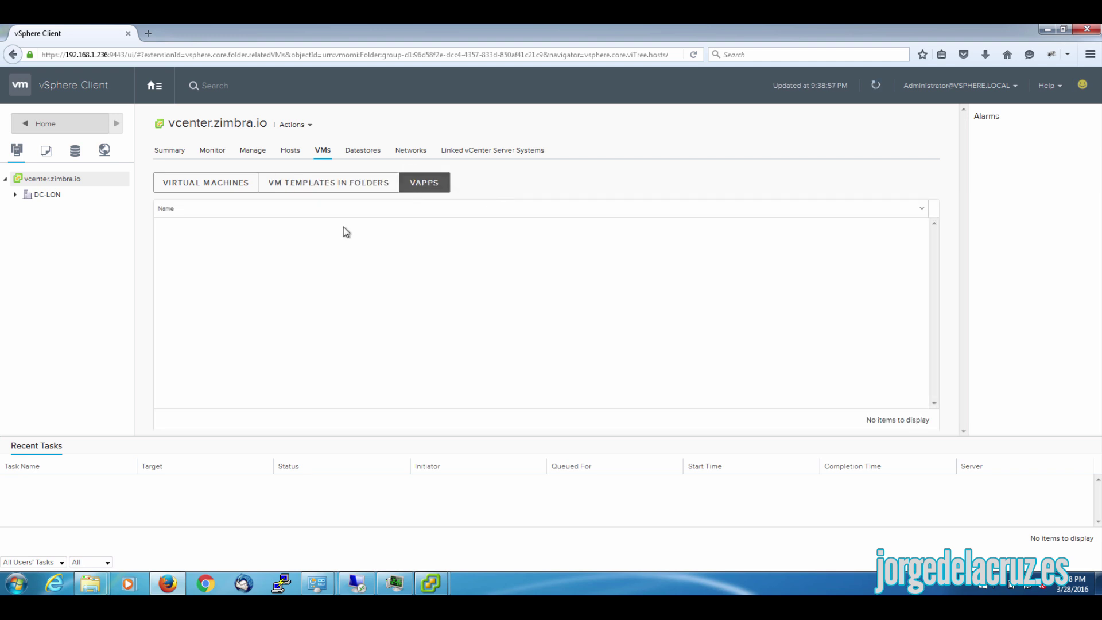
- List datastores, datastore clusters, networks, distributed switches and port groups, then open DC-LON
left_click(362, 150)
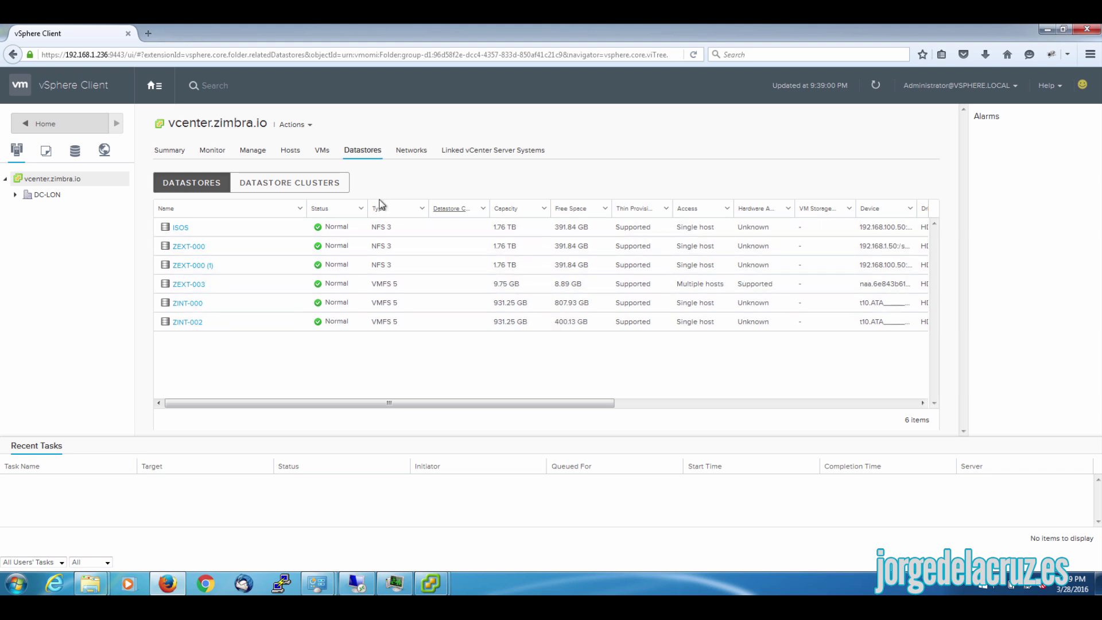
left_click(291, 184)
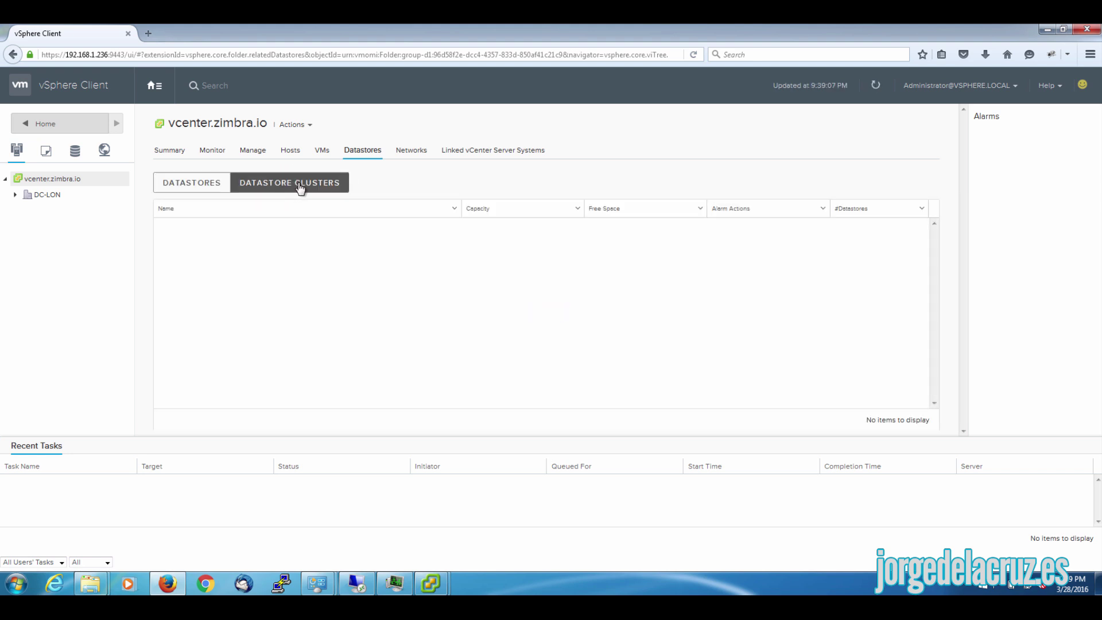
left_click(405, 151)
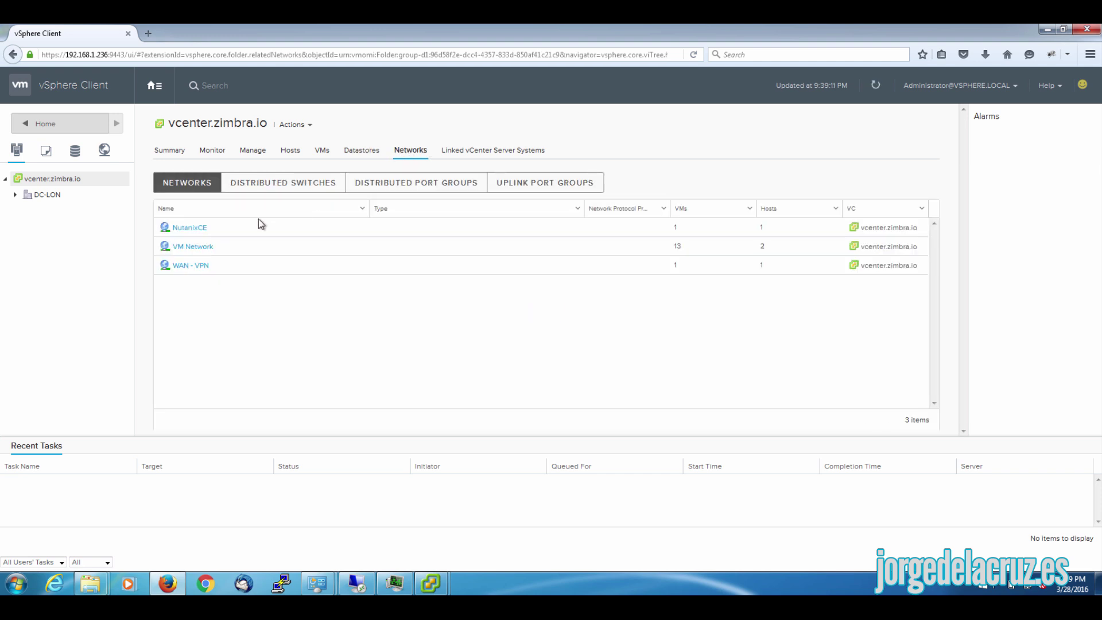
left_click(306, 188)
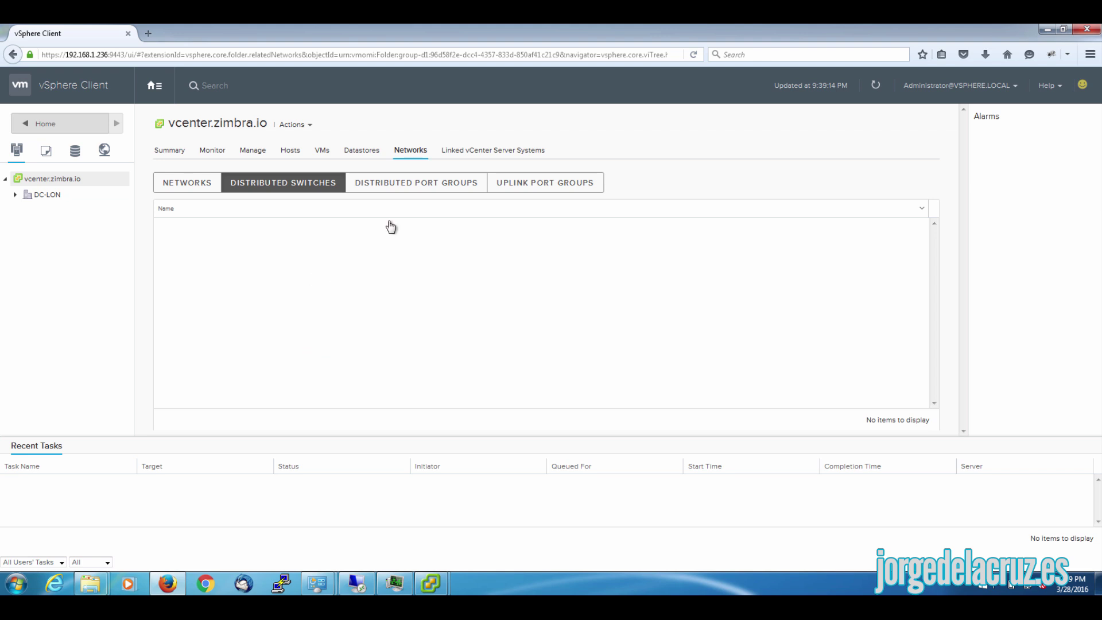
left_click(400, 185)
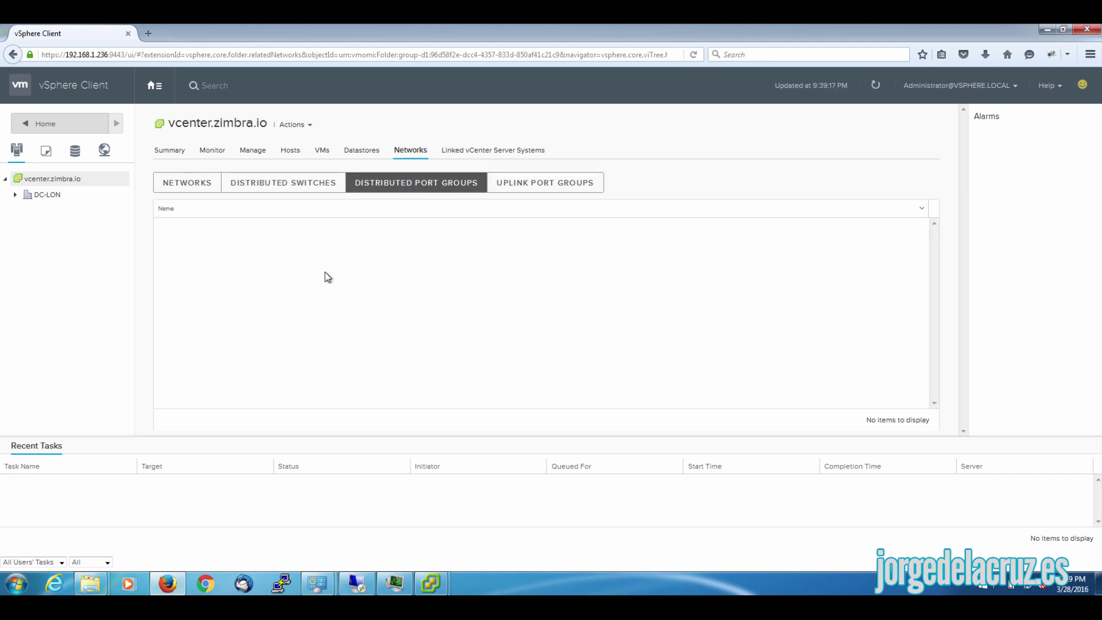
left_click(44, 195)
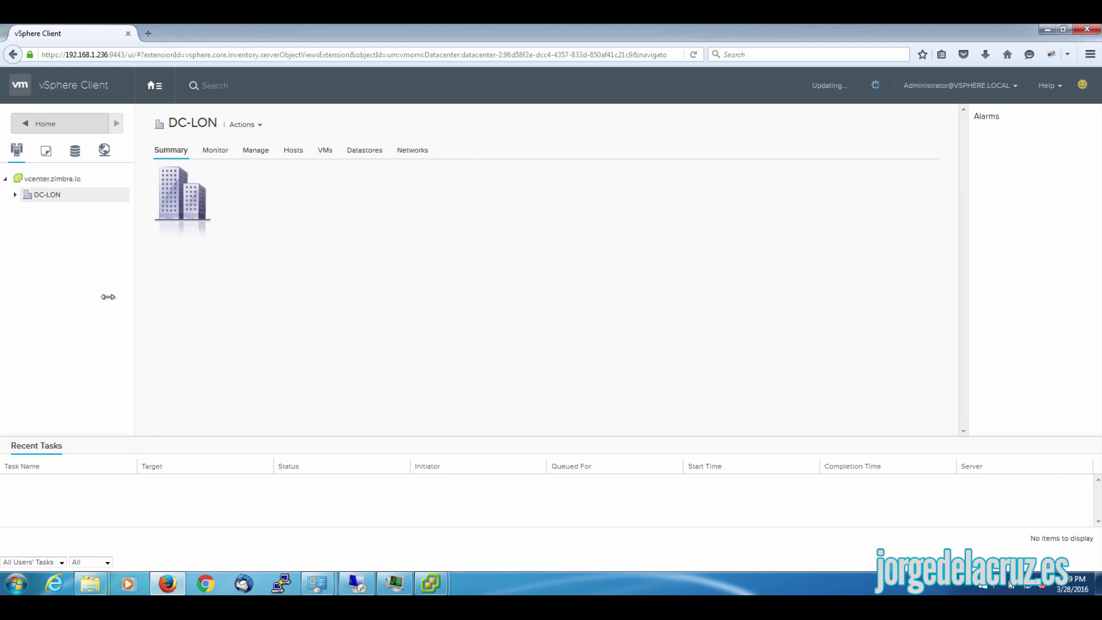
- Expand DC-LON and CL-LON, check their action menus, and review CL-LON's Monitor issues
left_click(15, 194)
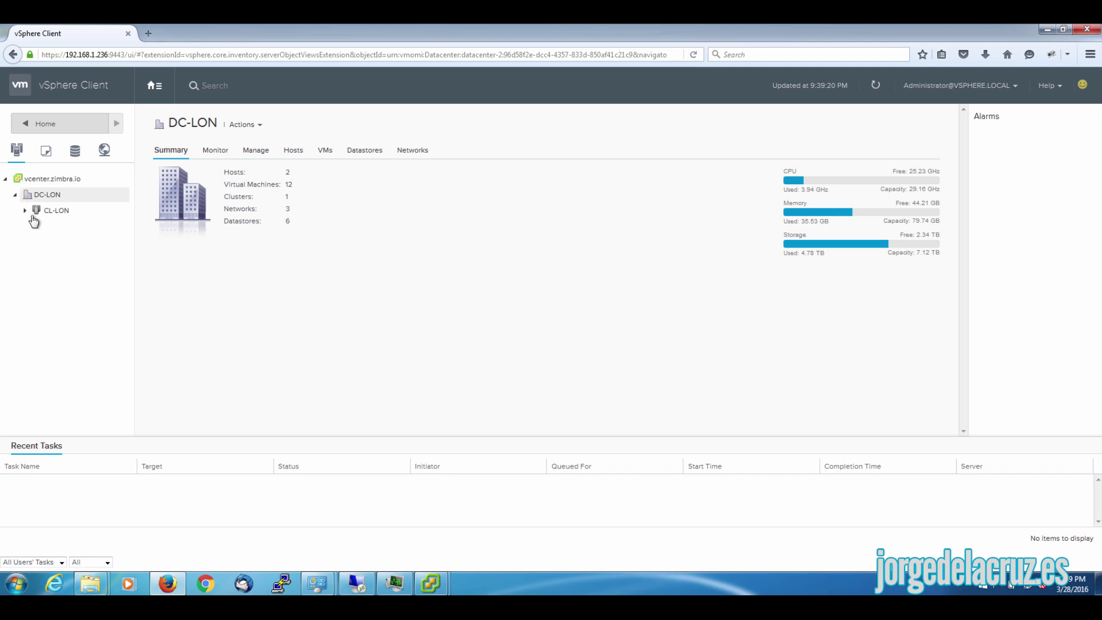
left_click(25, 210)
left_click(54, 212)
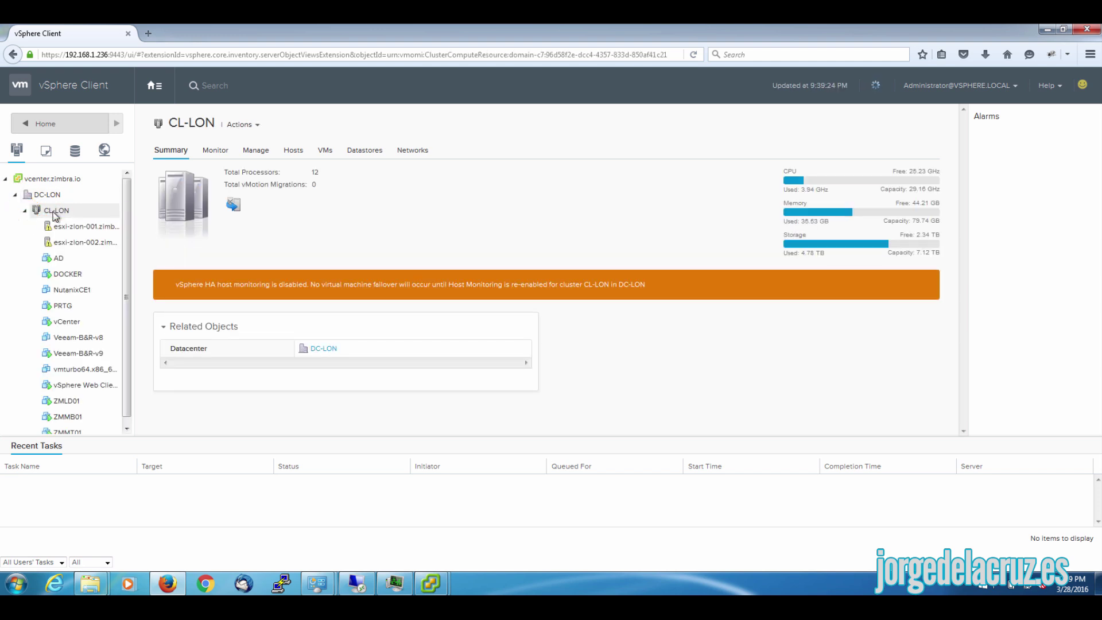
right_click(55, 213)
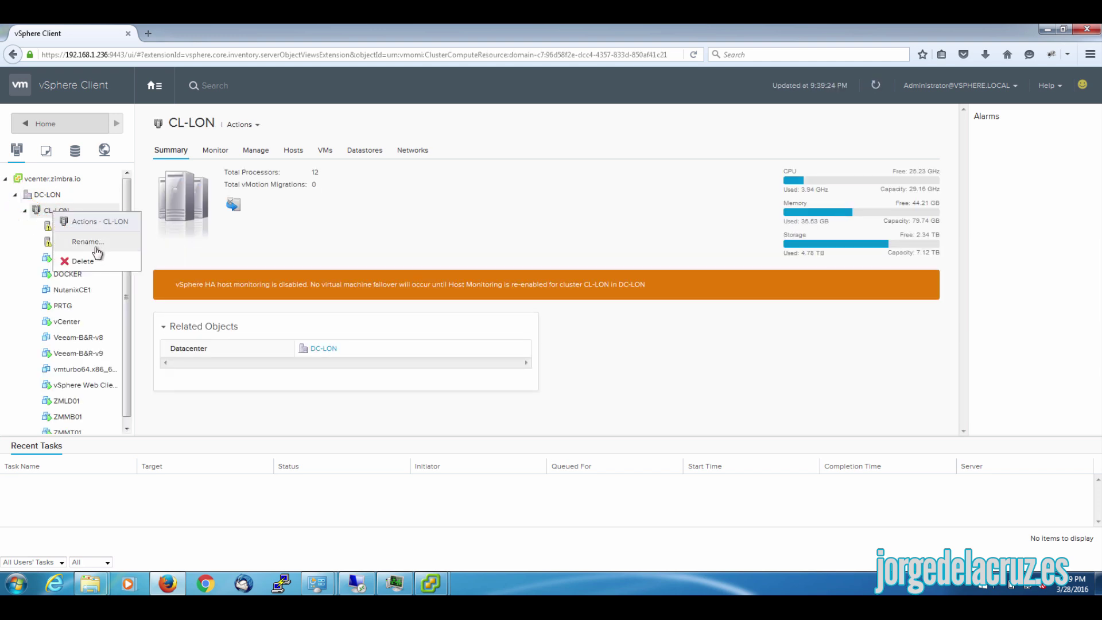
right_click(42, 198)
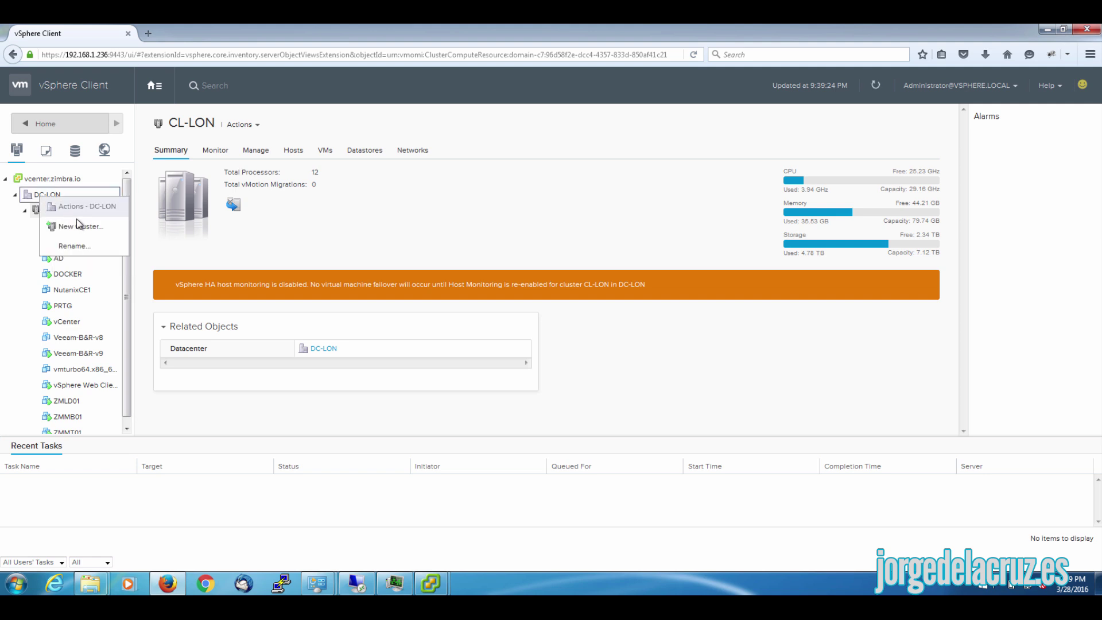
left_click(80, 208)
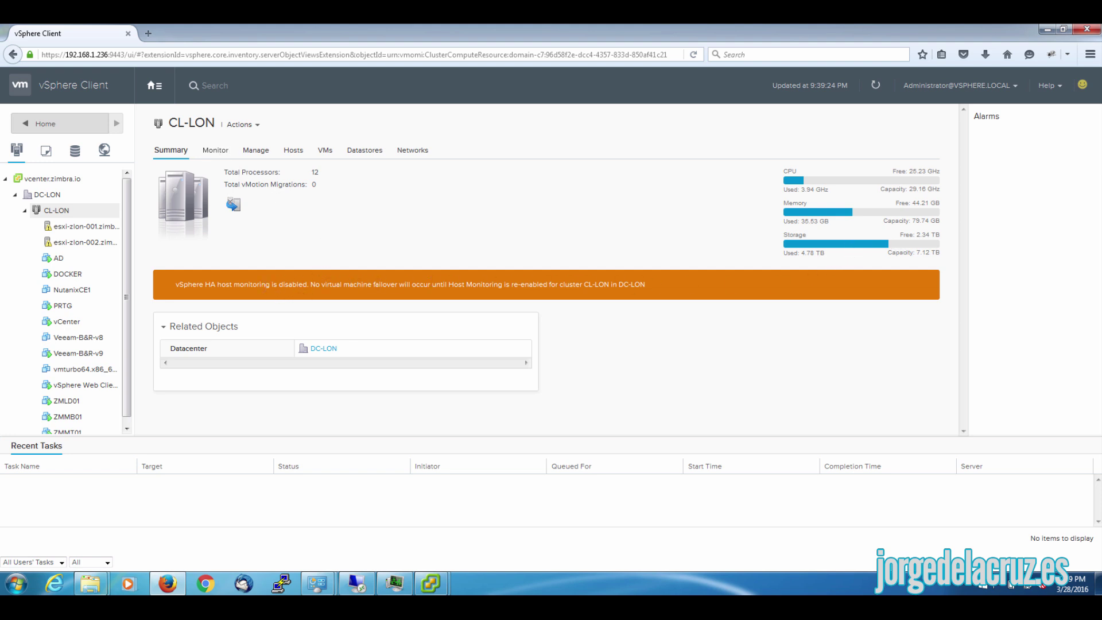
left_click(213, 150)
left_click(254, 152)
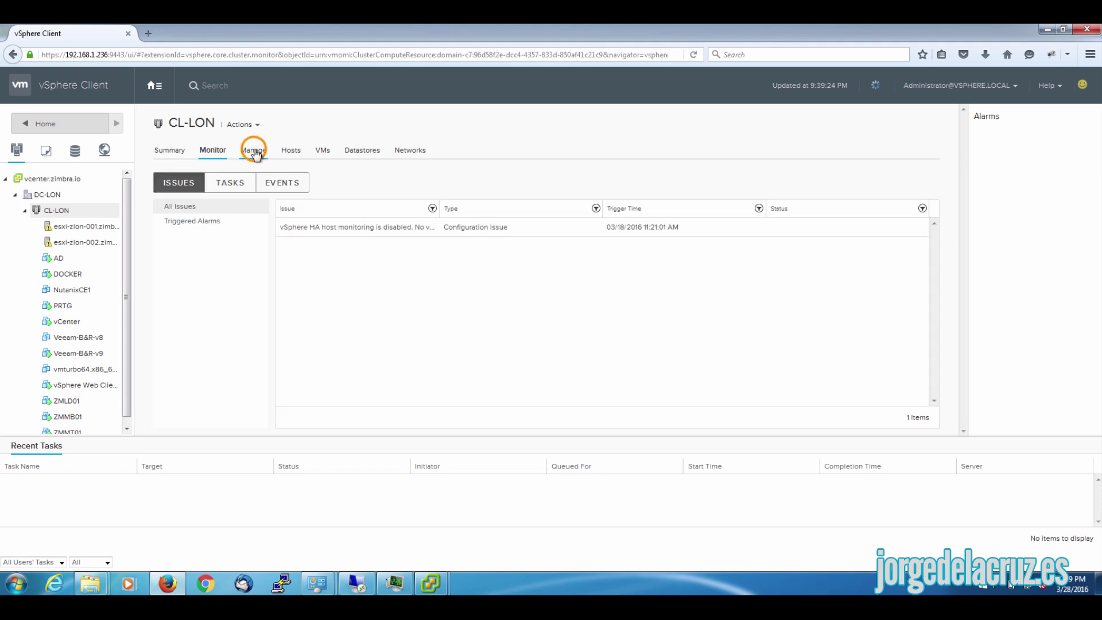
left_click(171, 152)
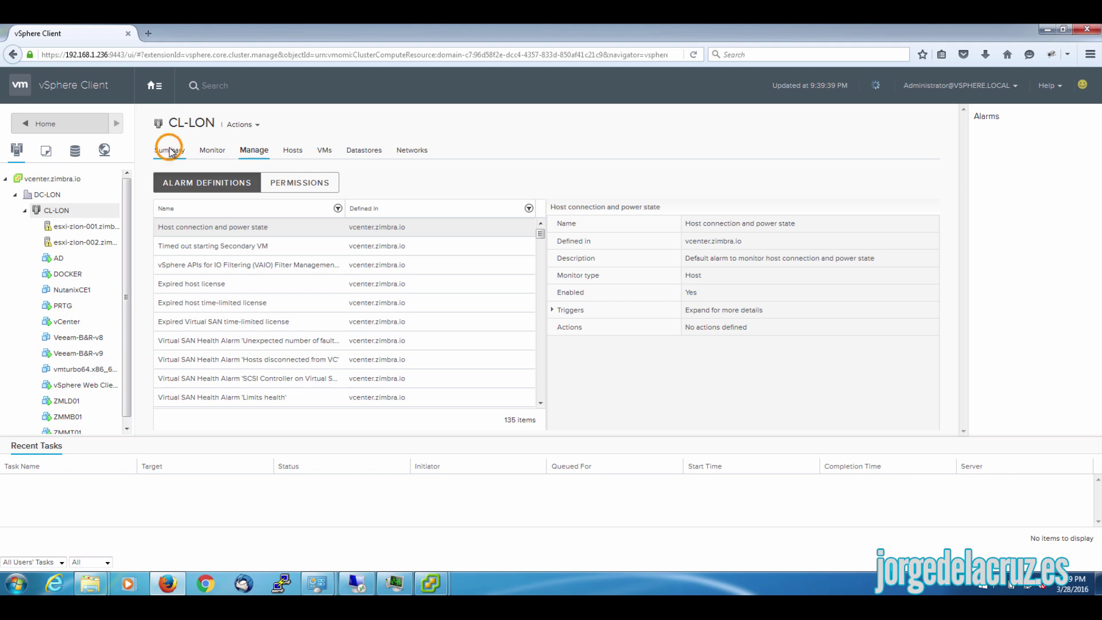
- Open host esxi-zlon-002's summary and expand Storage to show its 4 datastores
left_click(79, 241)
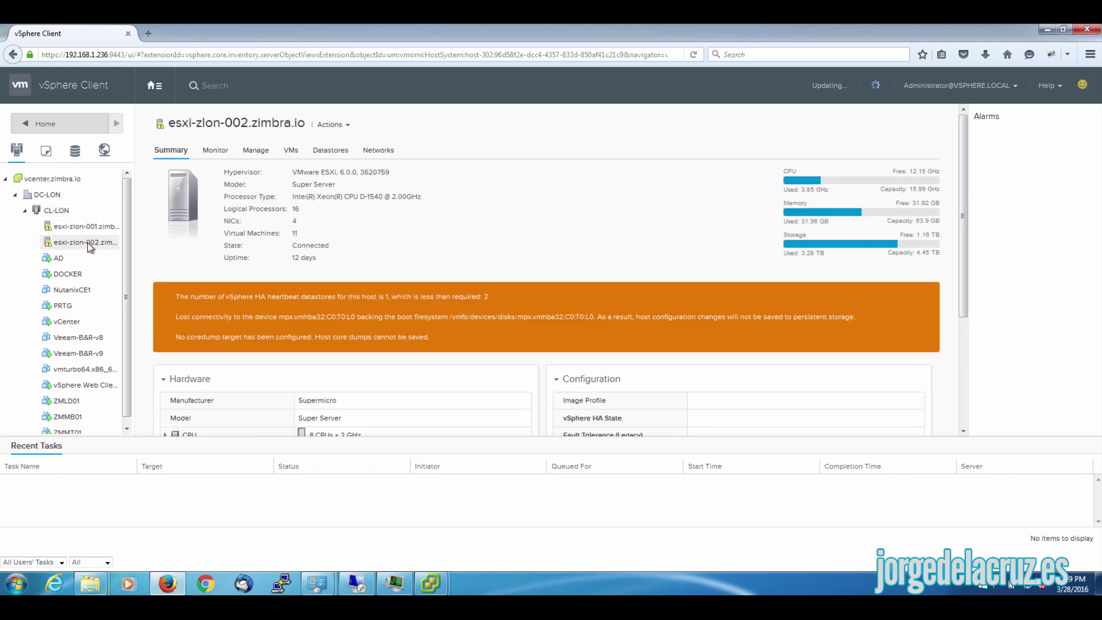
scroll(566, 262, "down", 5)
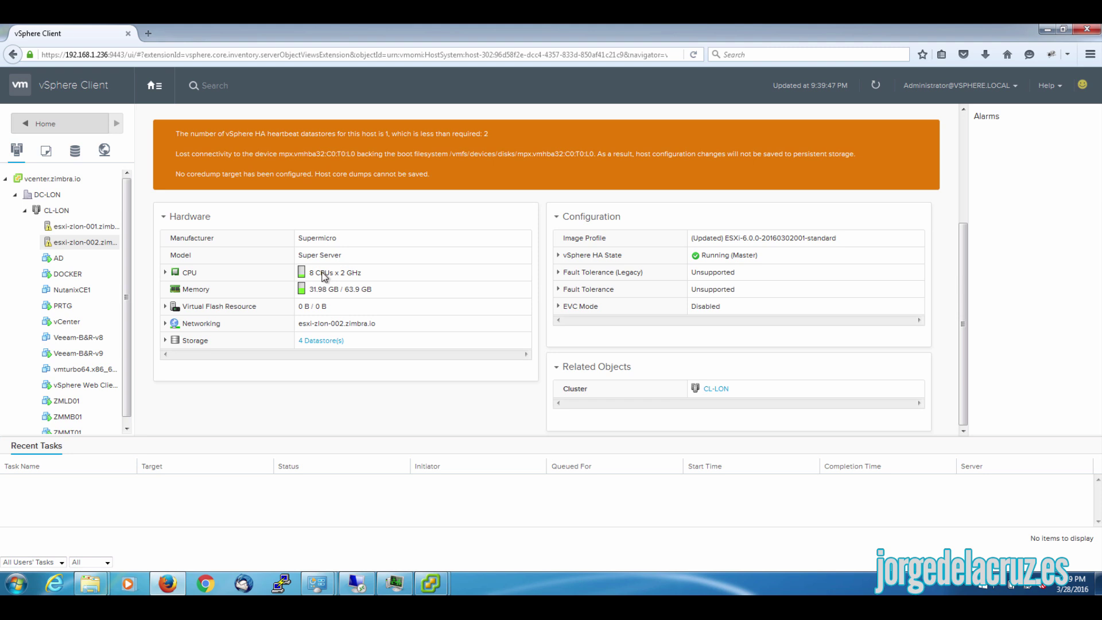
left_click(166, 341)
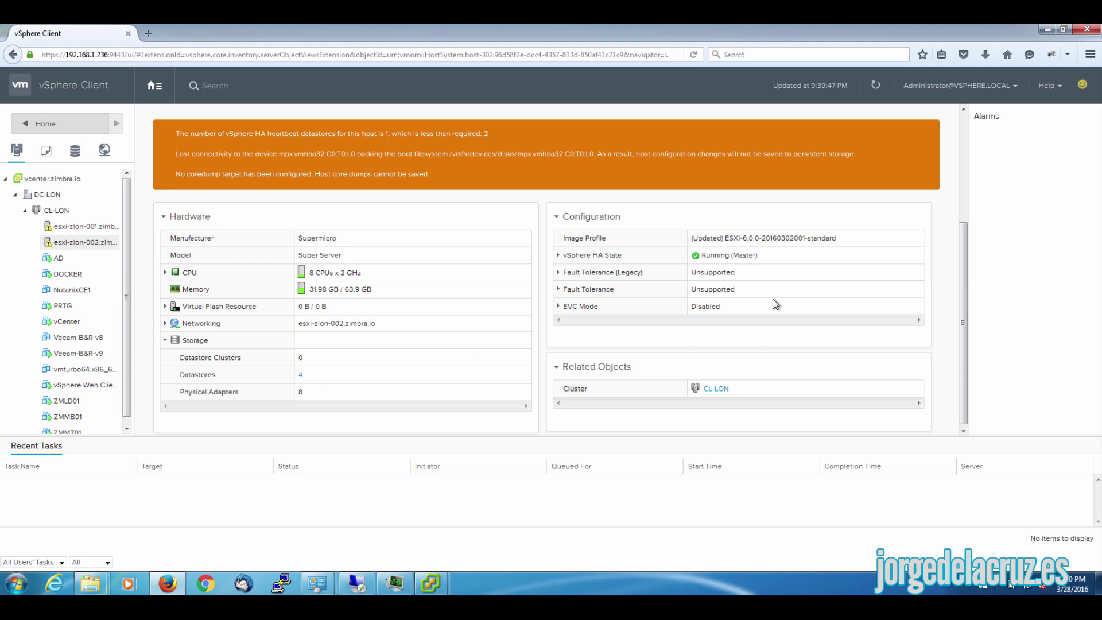
left_click_drag(963, 295, 982, 146)
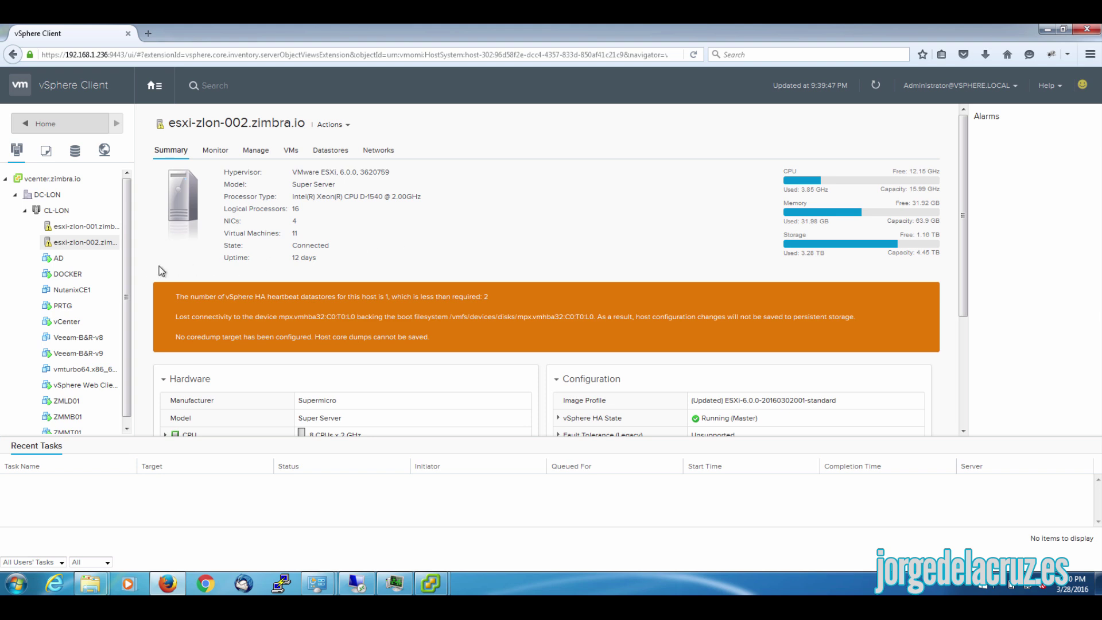
left_click_drag(129, 273, 129, 305)
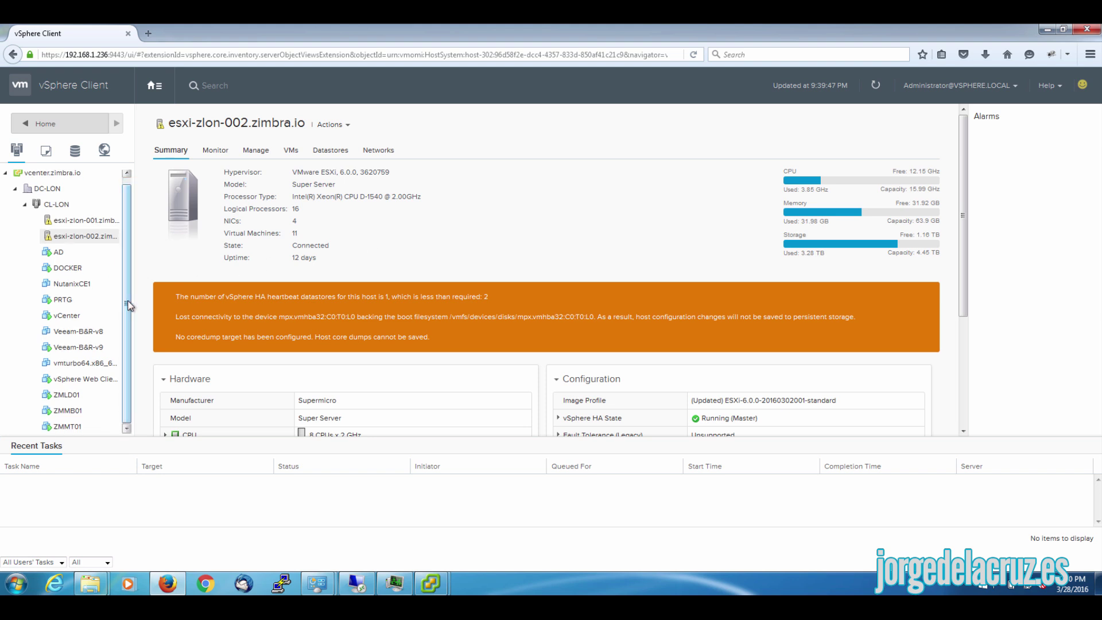
- Open the Veeam-B&R-v9 VM summary showing Windows Server 2012, 4 CPUs and 4096 MB
left_click(89, 349)
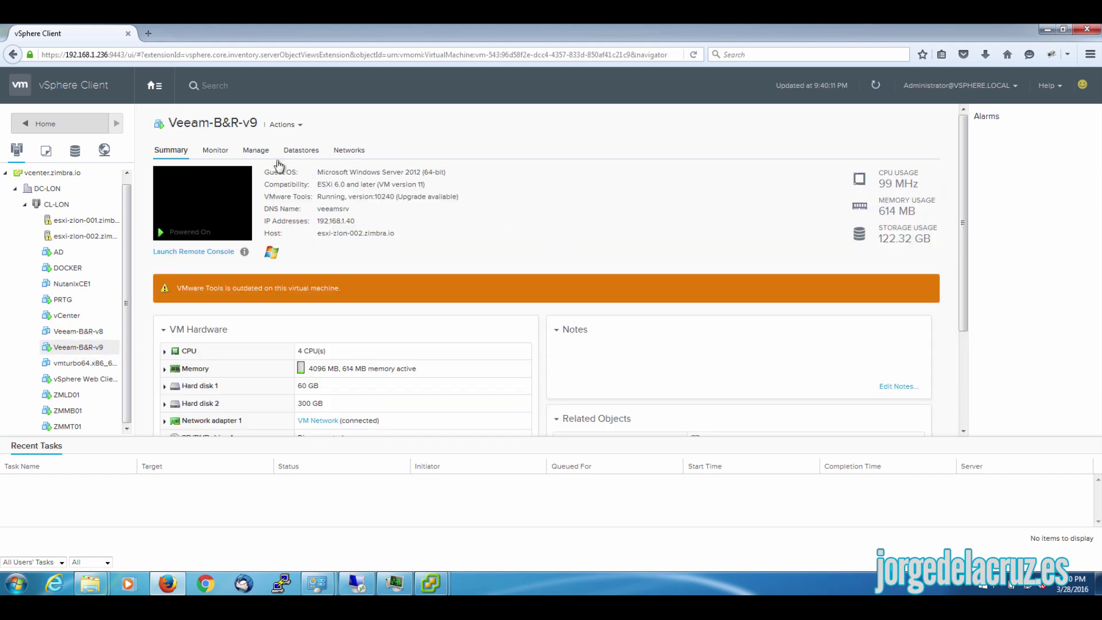
left_click_drag(877, 171, 896, 194)
double_click(895, 211)
left_click_drag(962, 210, 968, 313)
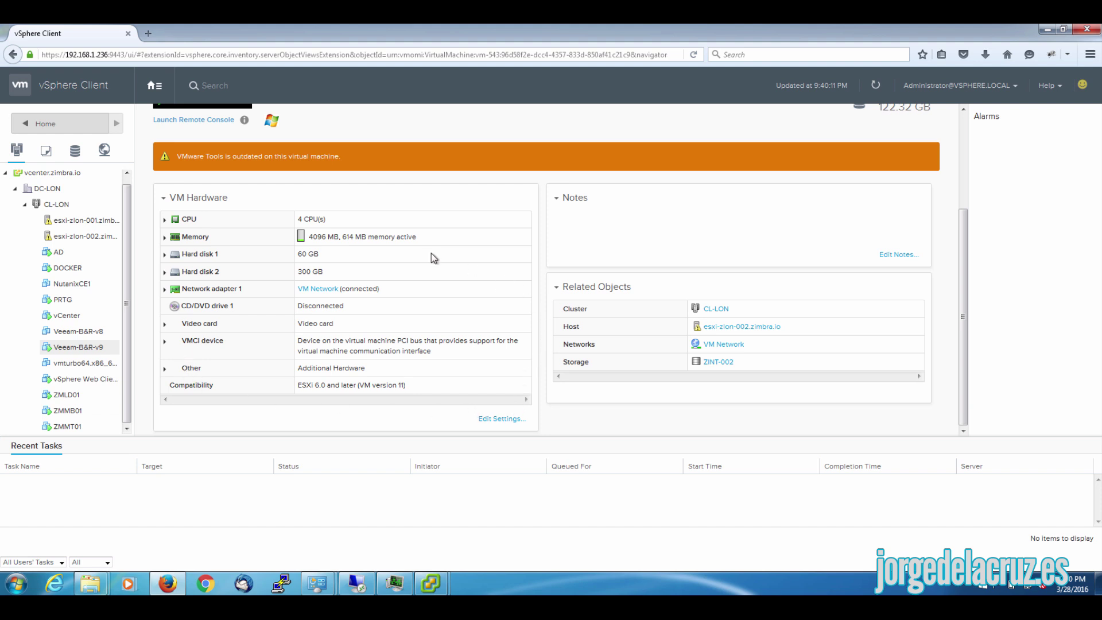
scroll(431, 257, "up", 3)
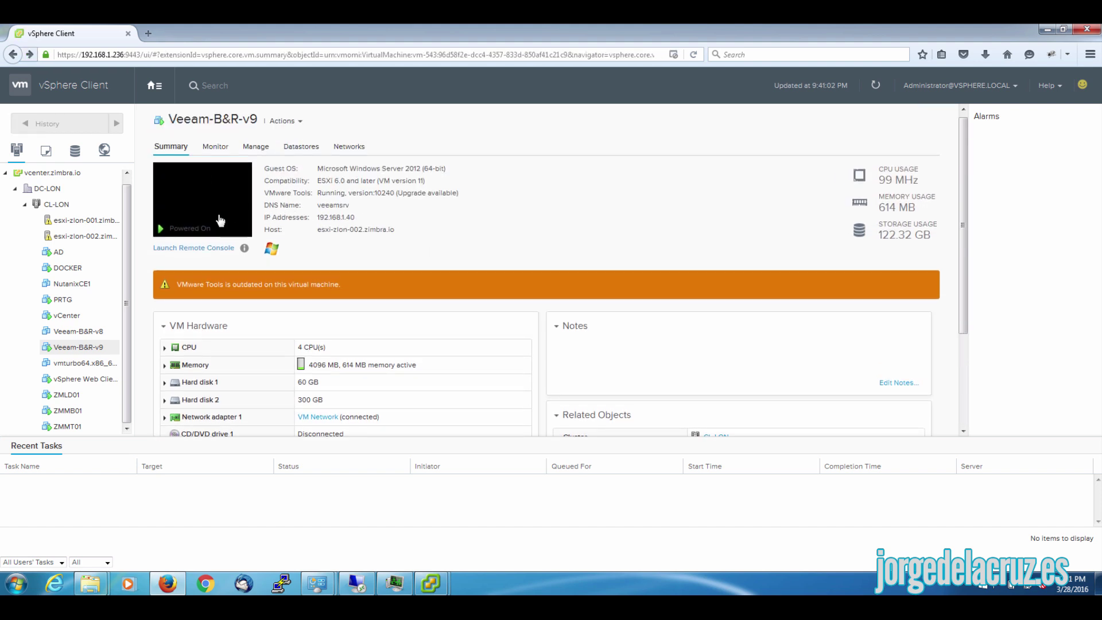
- Launch Veeam-B&R-v9's web console, then close the disconnected console tab
left_click(199, 221)
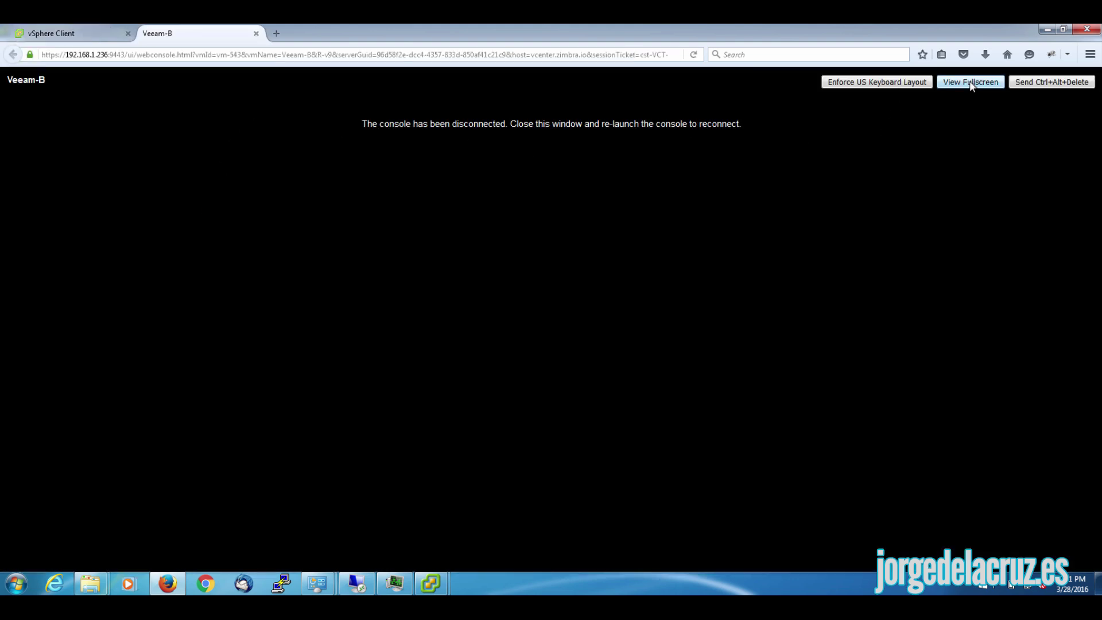
left_click(256, 33)
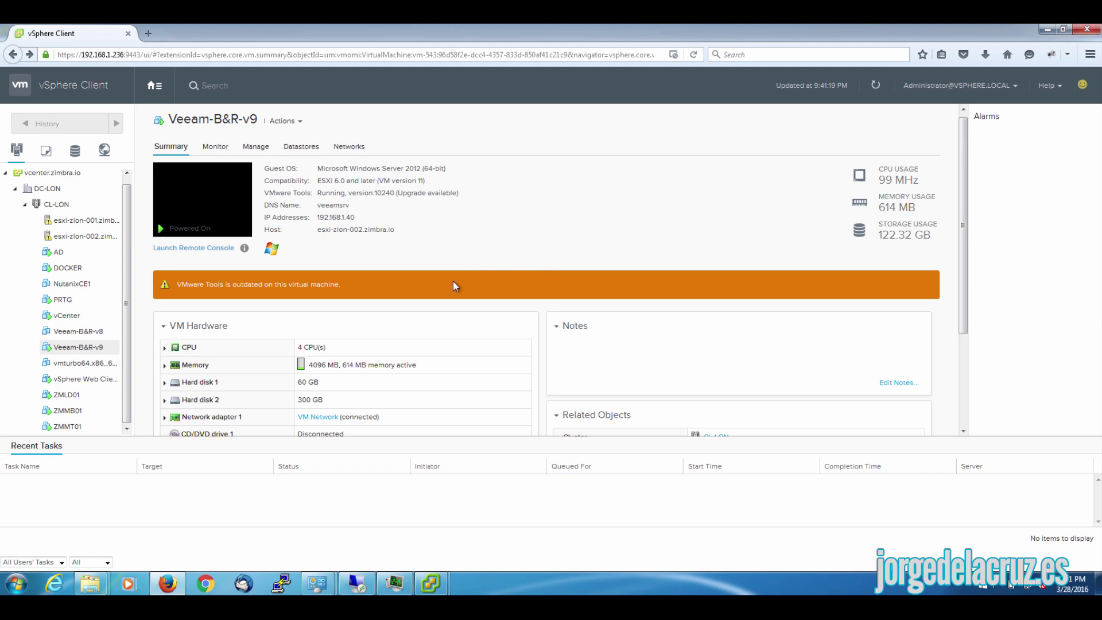
scroll(442, 384, "down", 2)
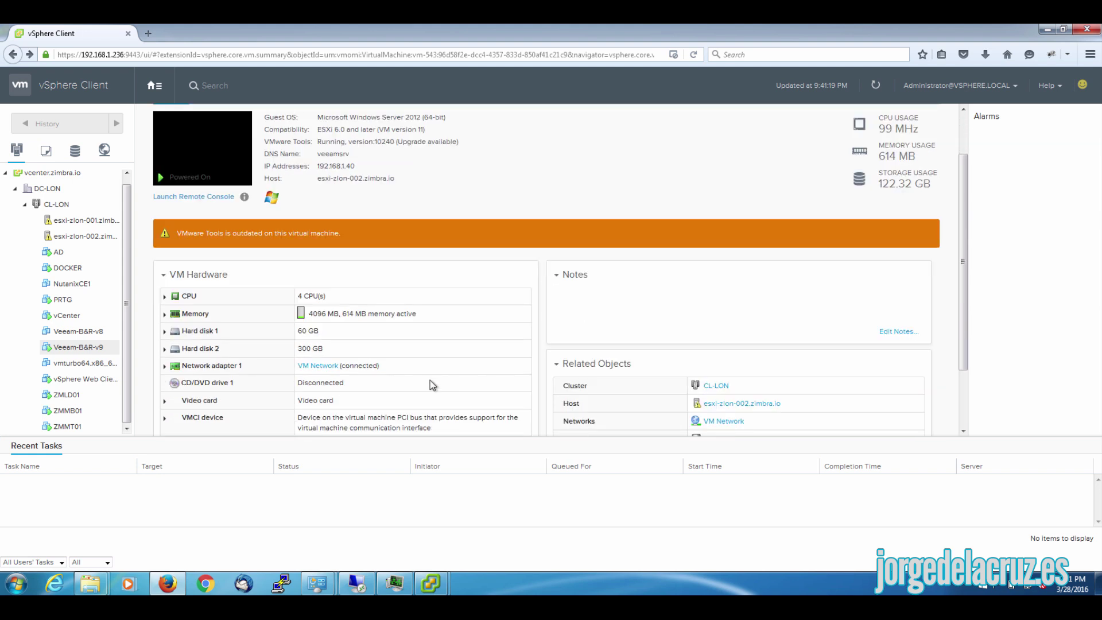
right_click(82, 350)
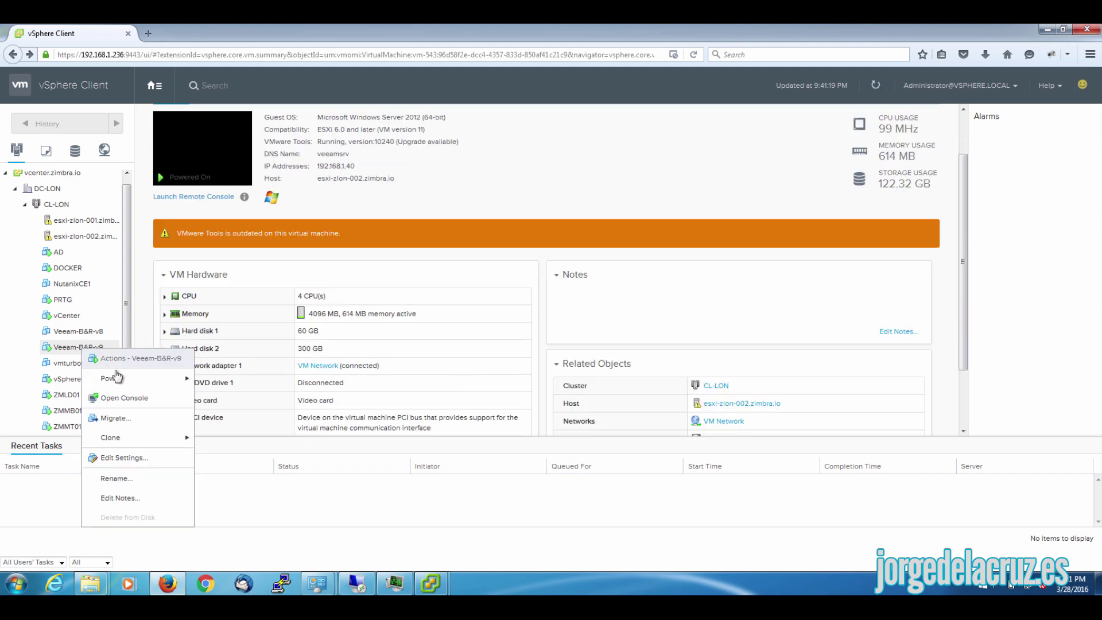
mouse_move(117, 376)
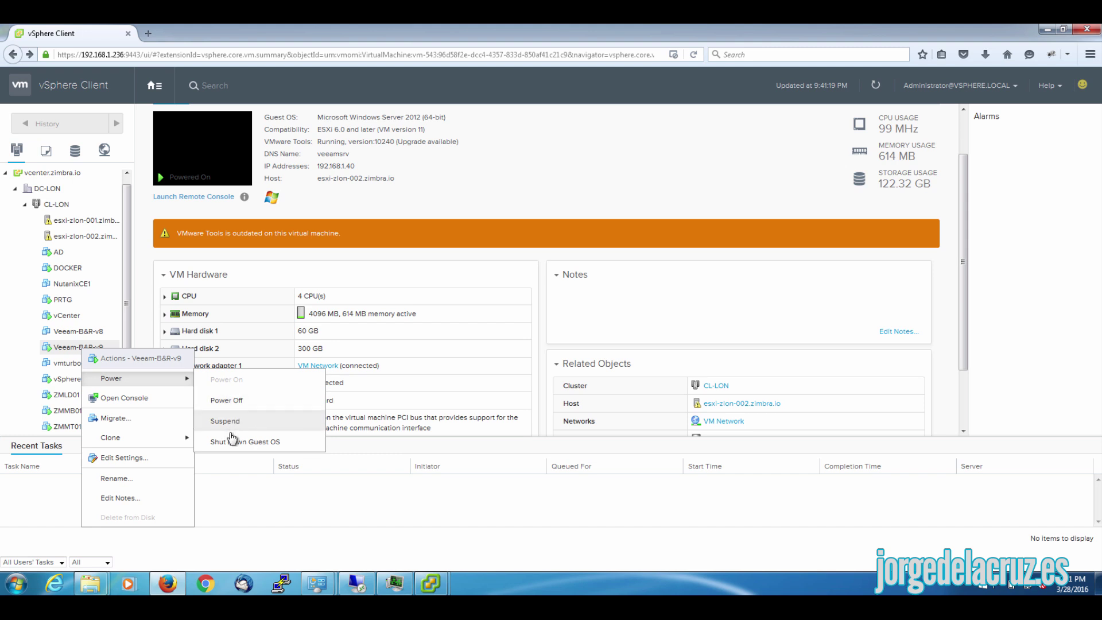
left_click(129, 421)
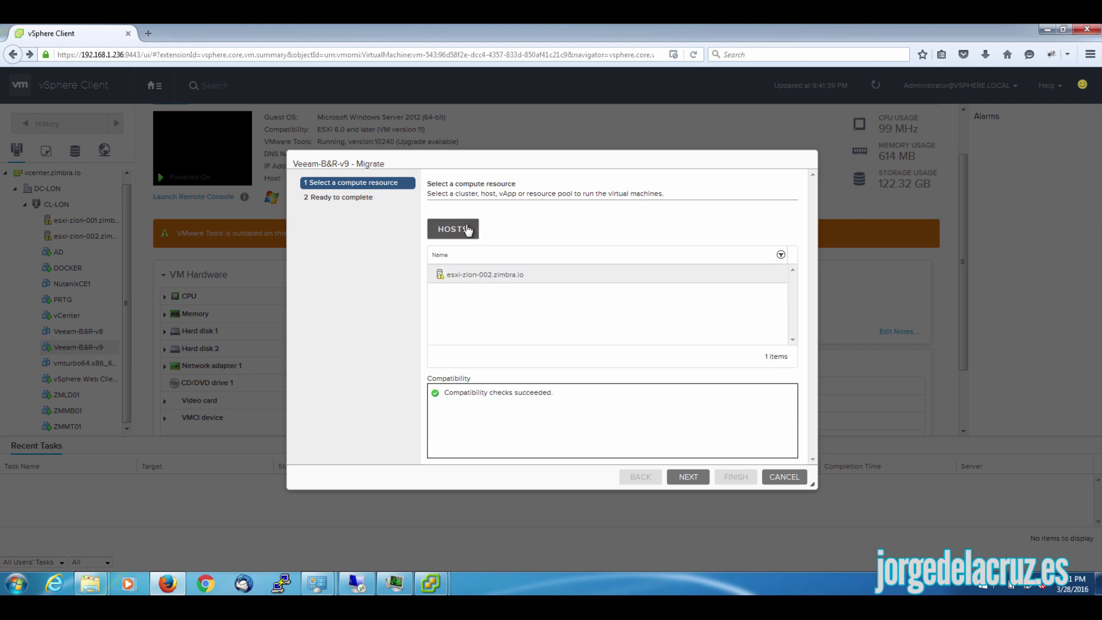
left_click(784, 477)
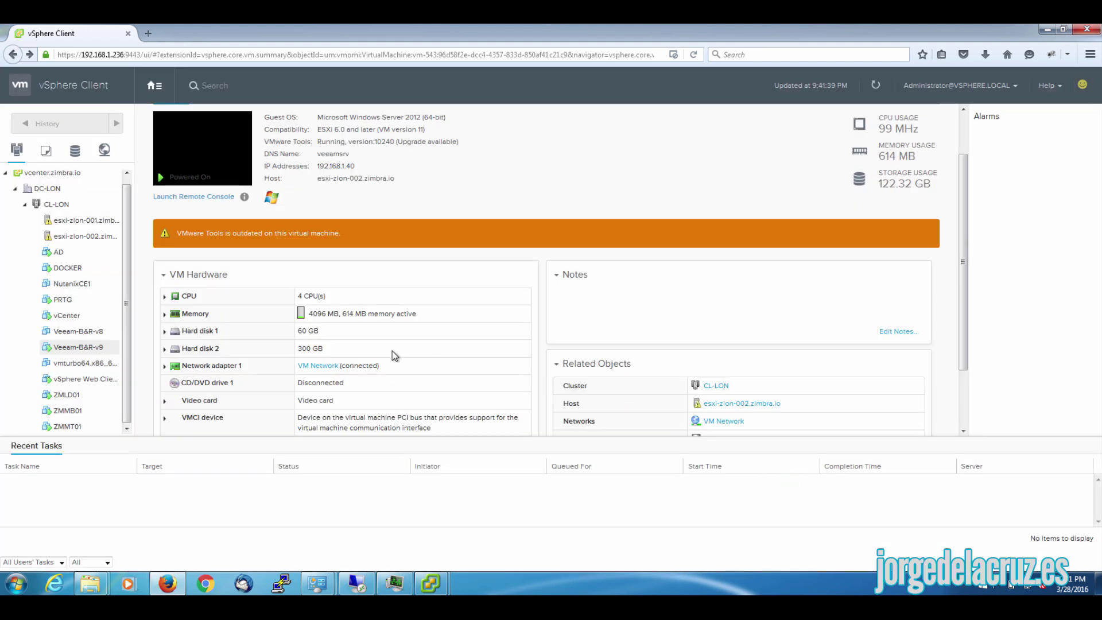
right_click(80, 348)
mouse_move(129, 440)
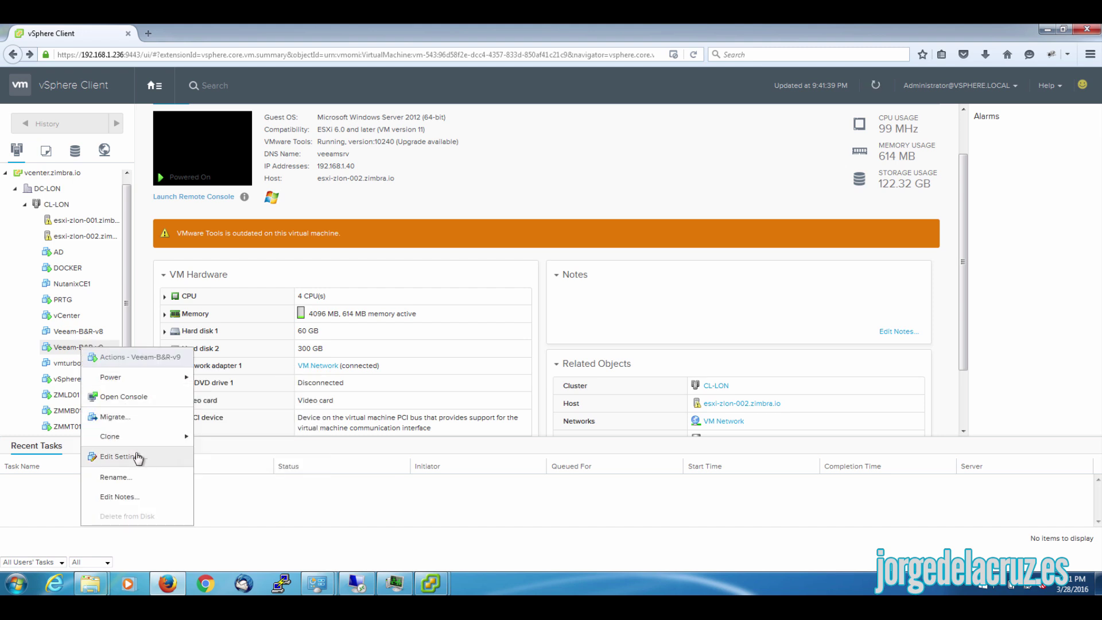
left_click(131, 458)
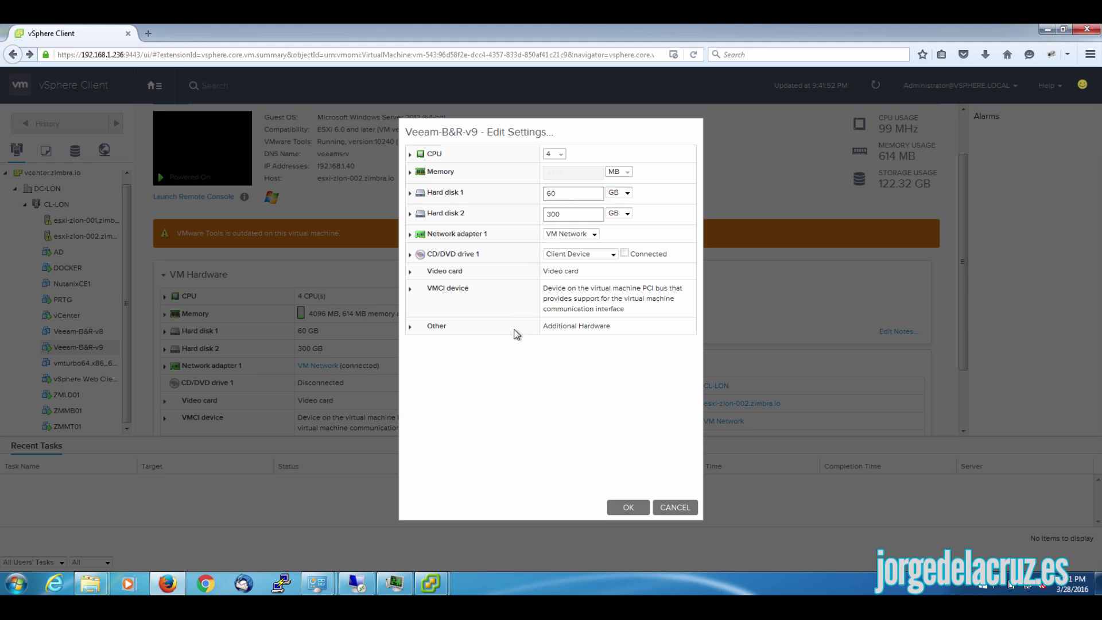
left_click(410, 326)
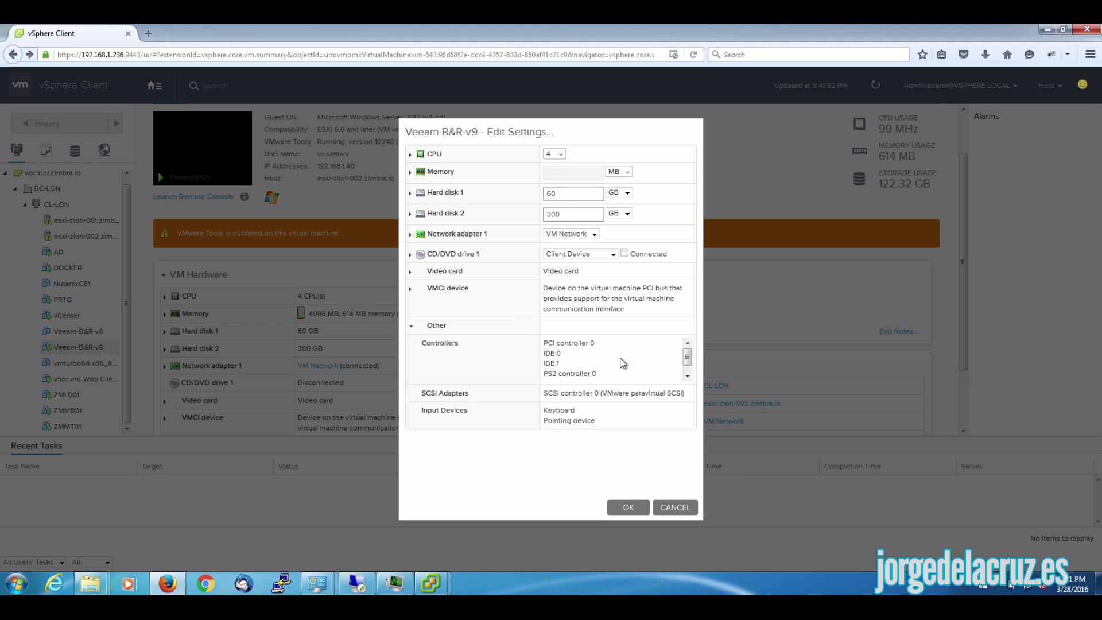
left_click(687, 375)
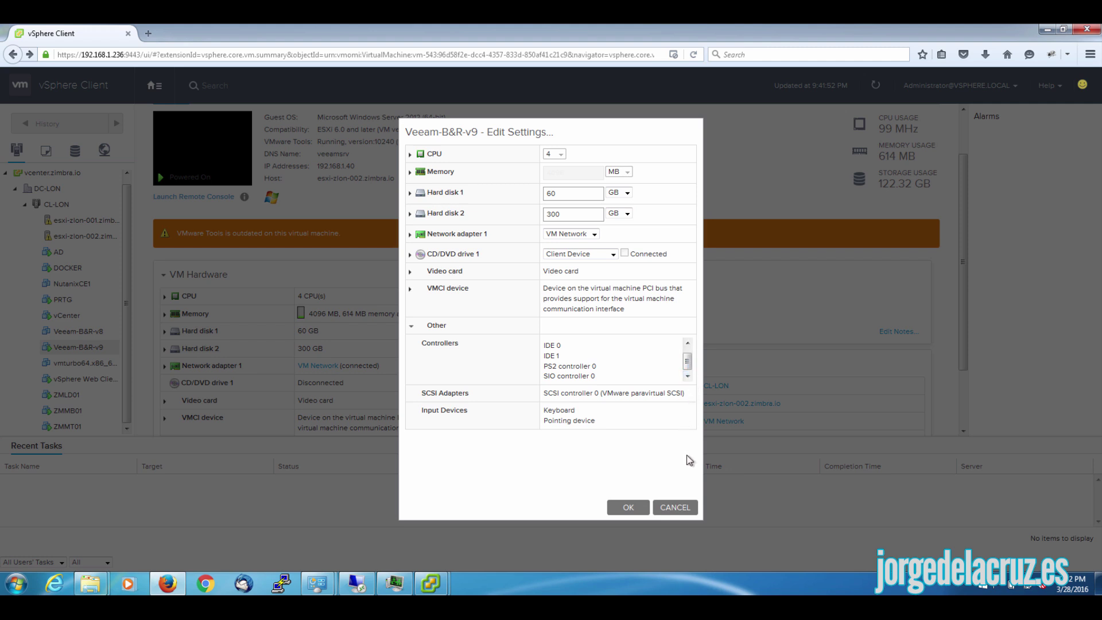
left_click(675, 507)
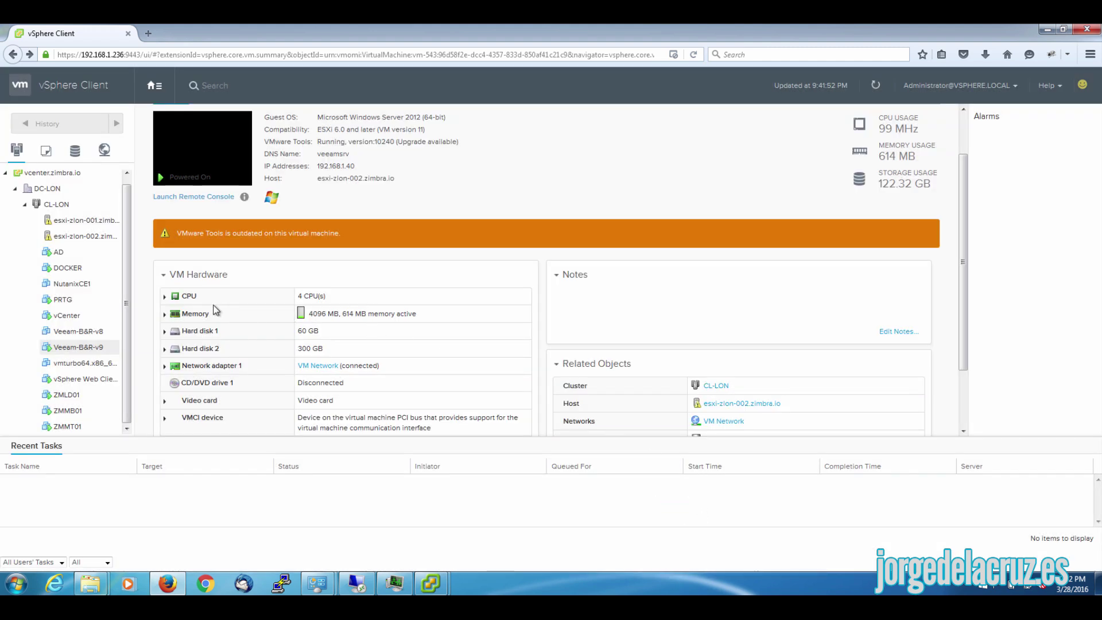
right_click(73, 287)
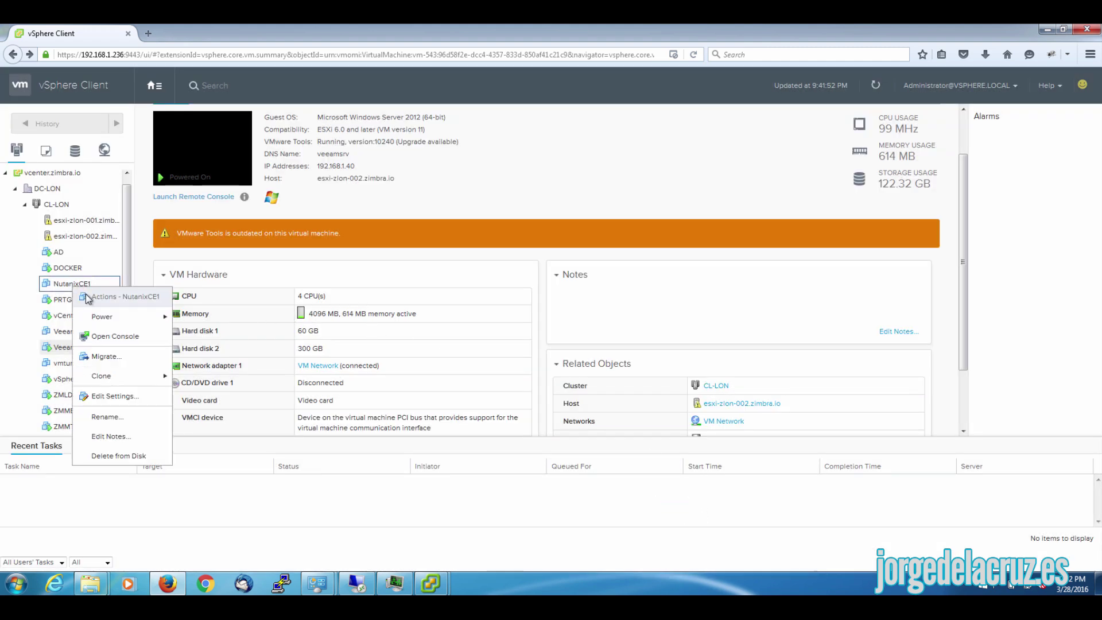
left_click(114, 395)
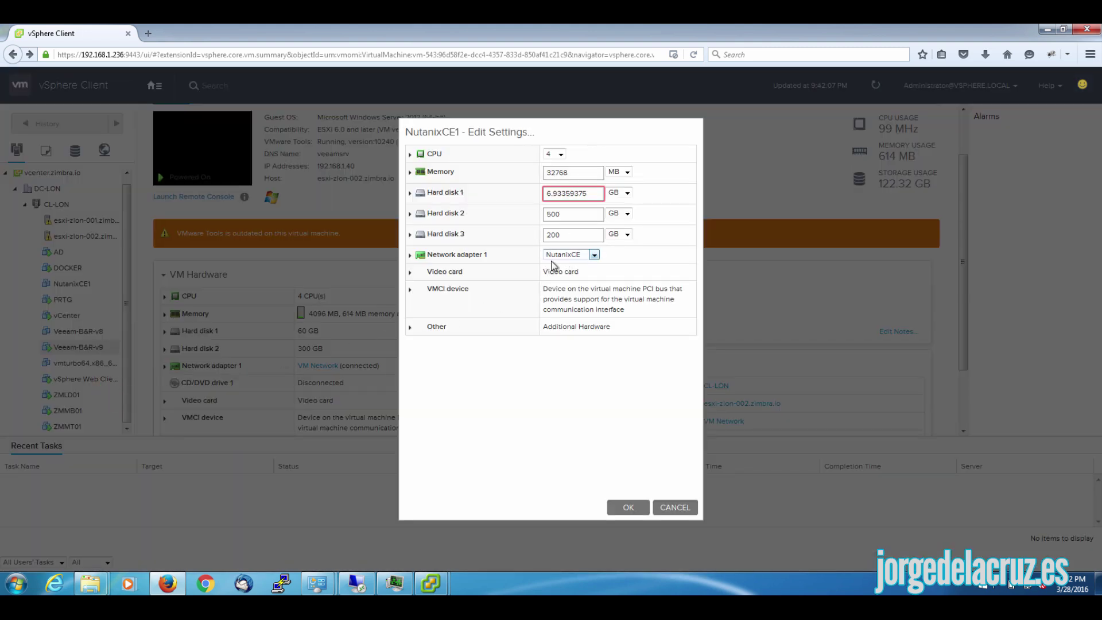
left_click(411, 272)
left_click(409, 273)
left_click(410, 274)
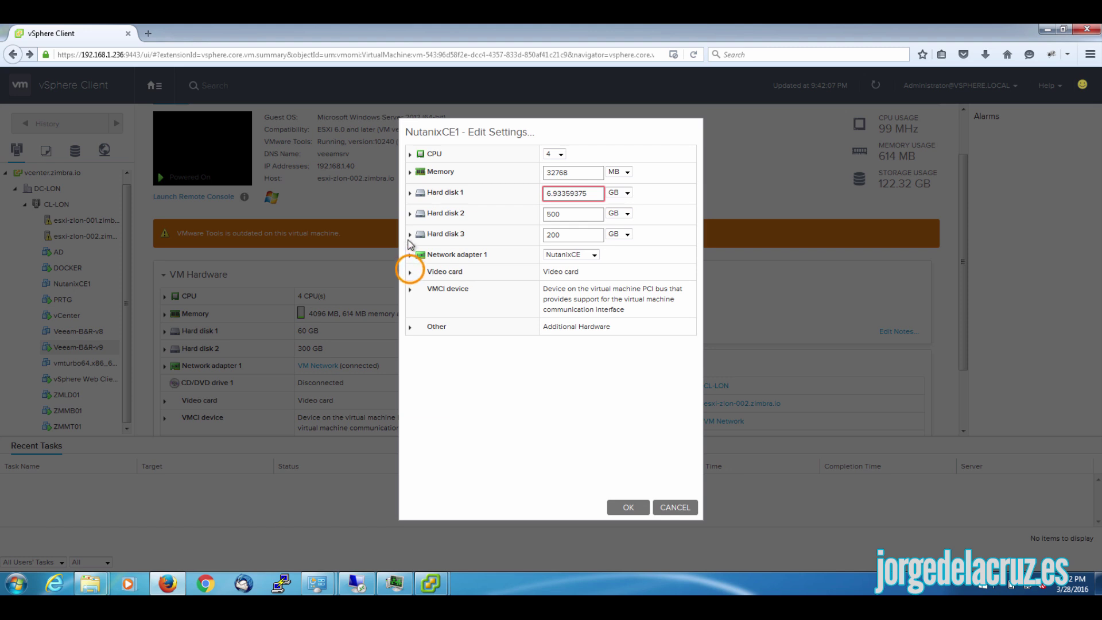
left_click(409, 234)
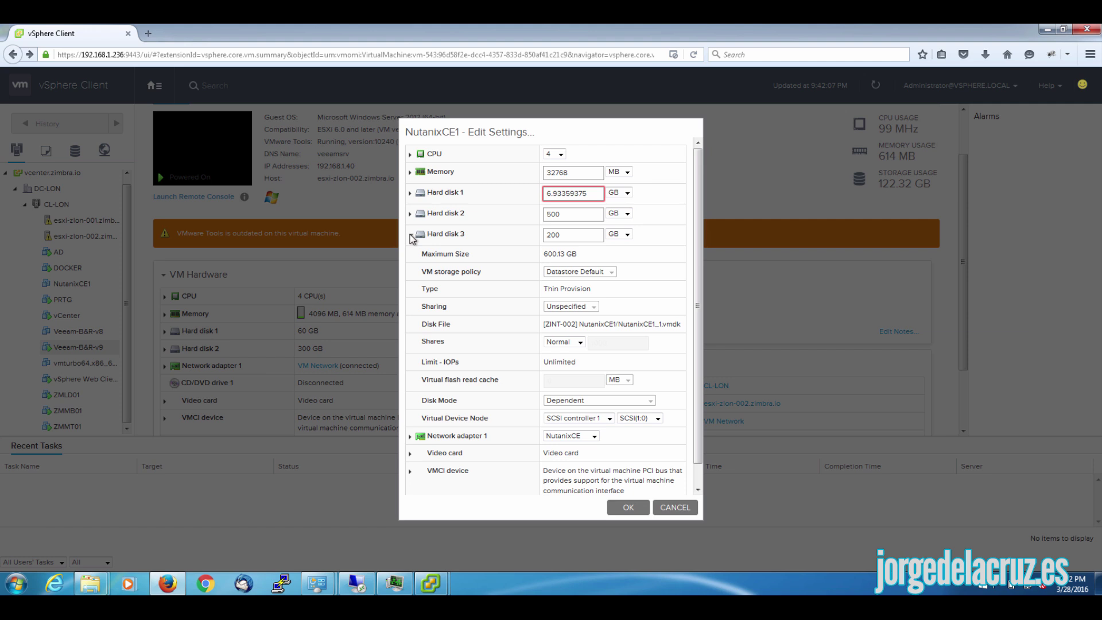
left_click(410, 236)
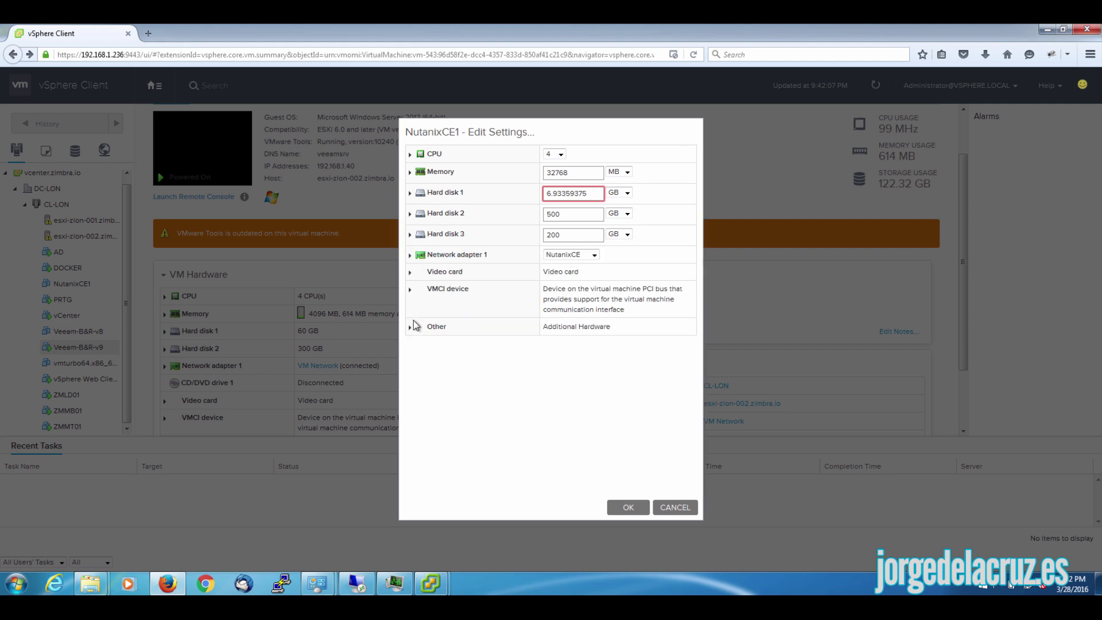
left_click(408, 327)
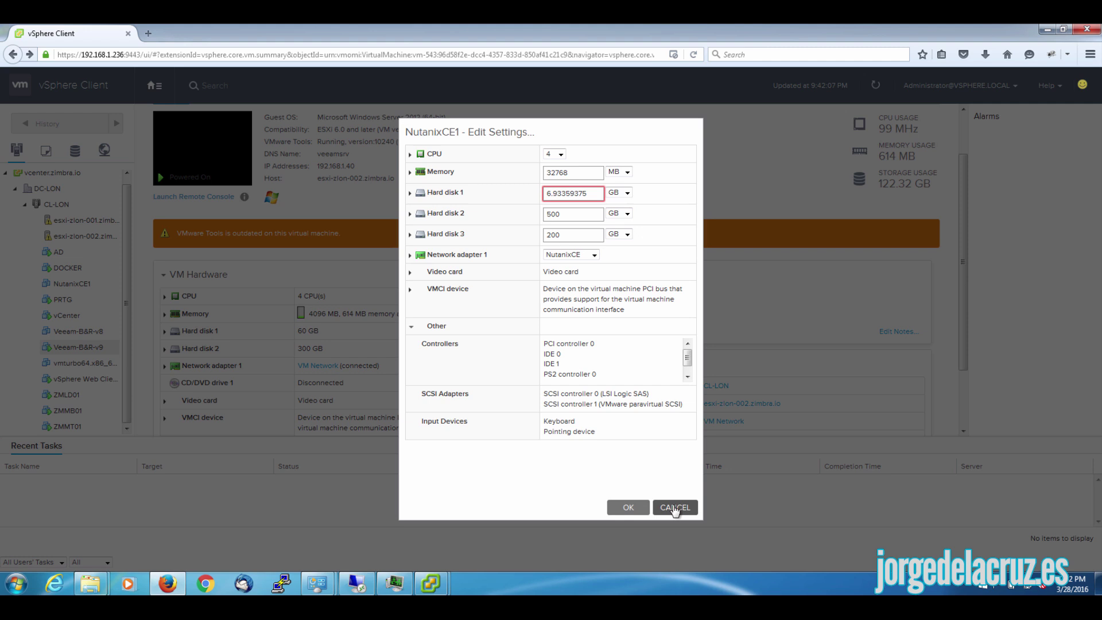
left_click(674, 508)
scroll(577, 264, "up", 2)
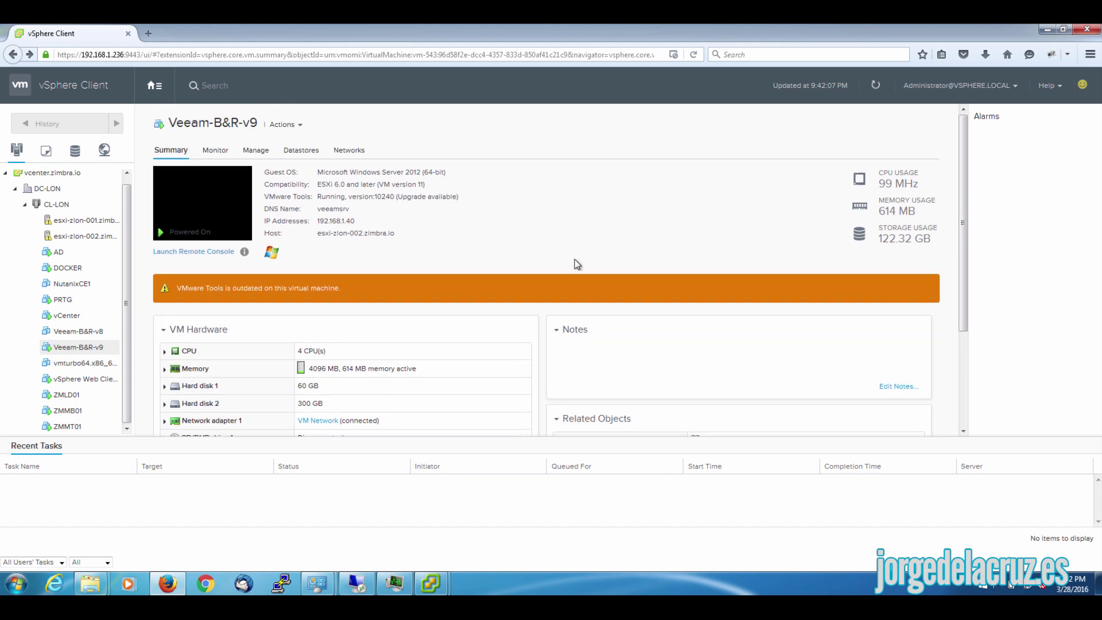
- From Home, send happy-rated feedback 'This is so great guys ! Great job' with the sender's e-mail
left_click(22, 86)
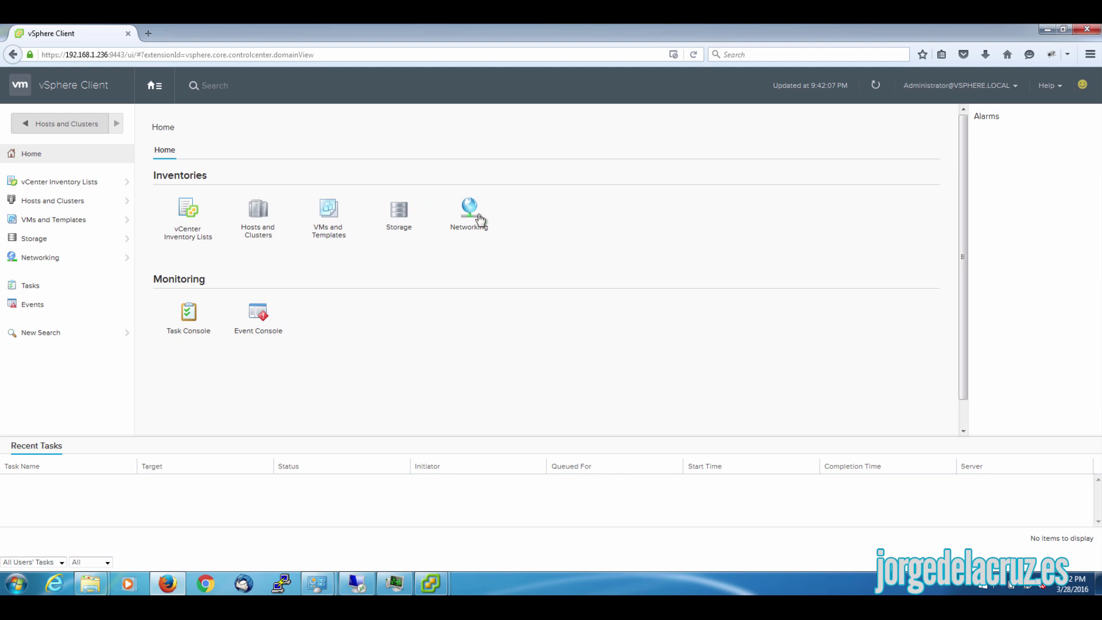
left_click(1082, 84)
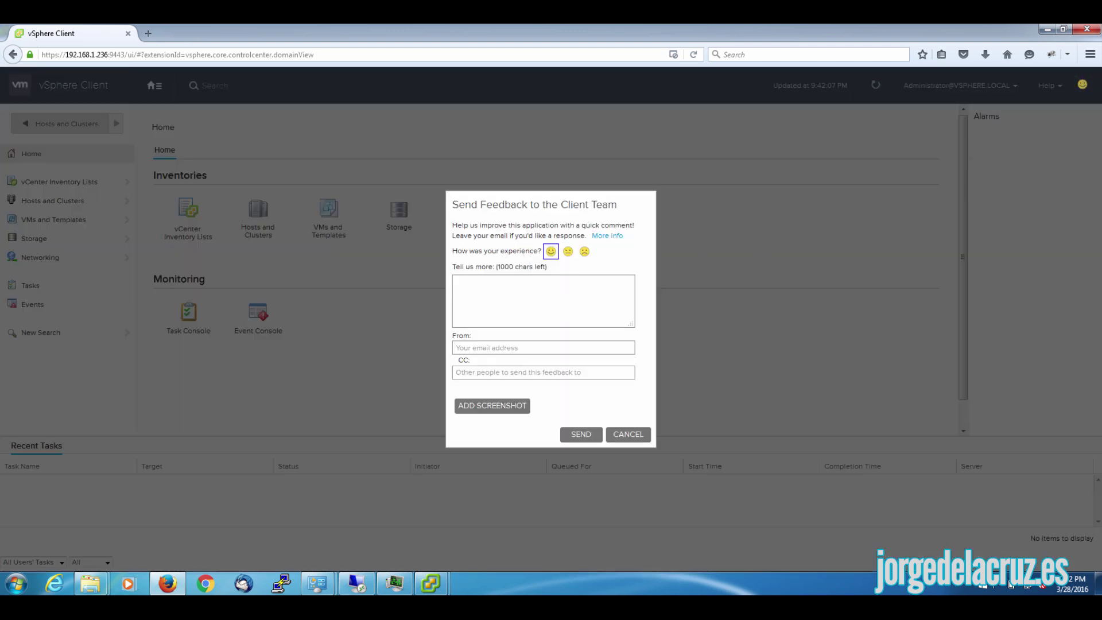
left_click(550, 250)
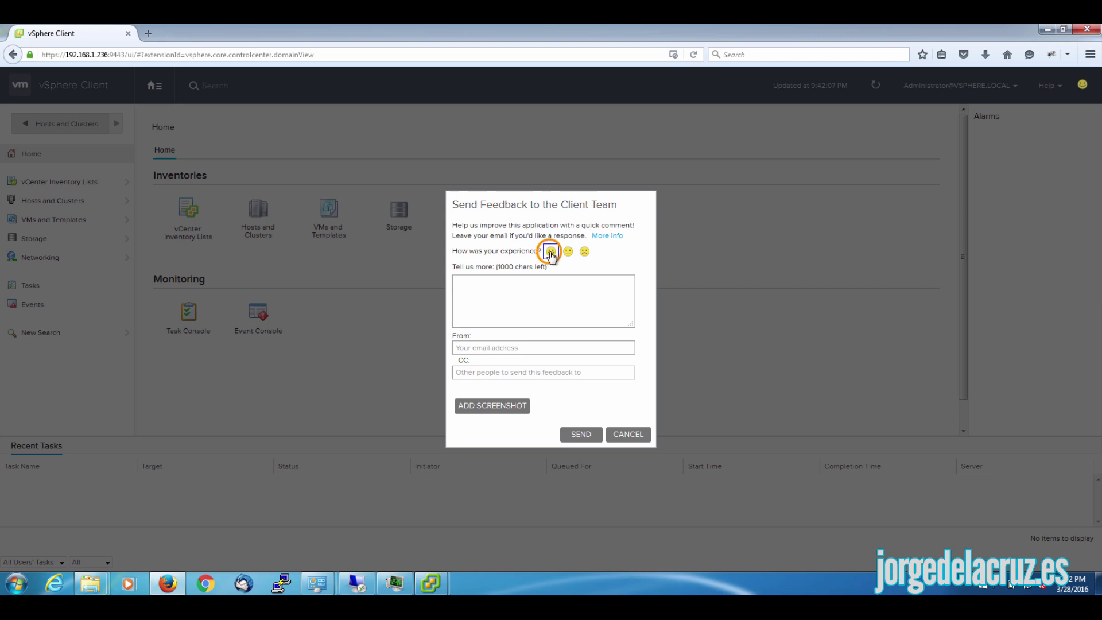
left_click(497, 295)
type("Thi")
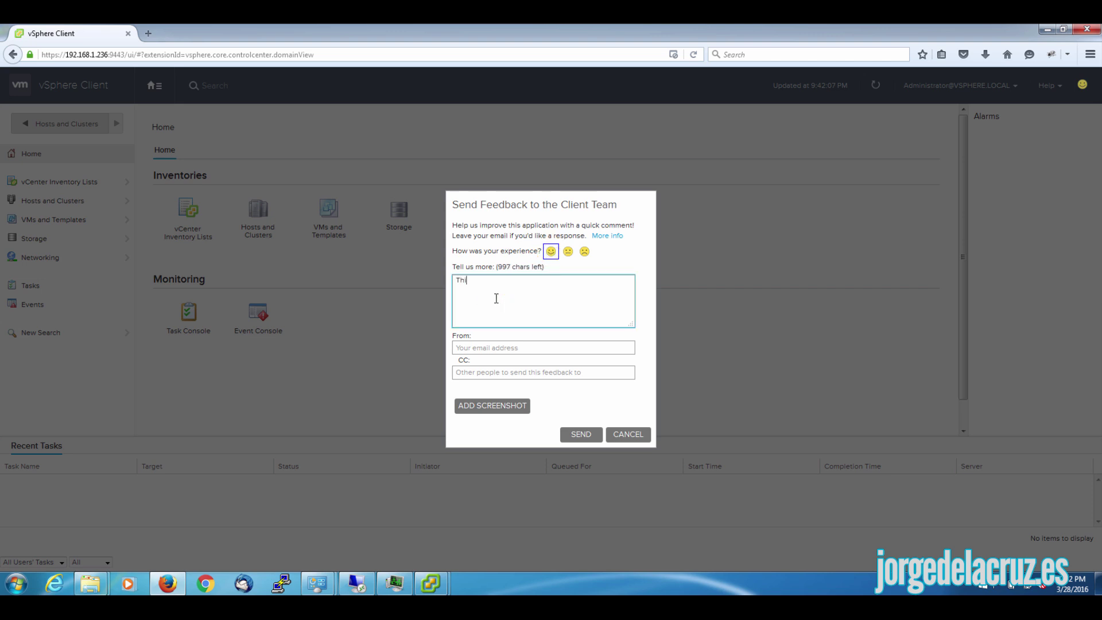
type("s is so great guys ! Great job!")
left_click(486, 348)
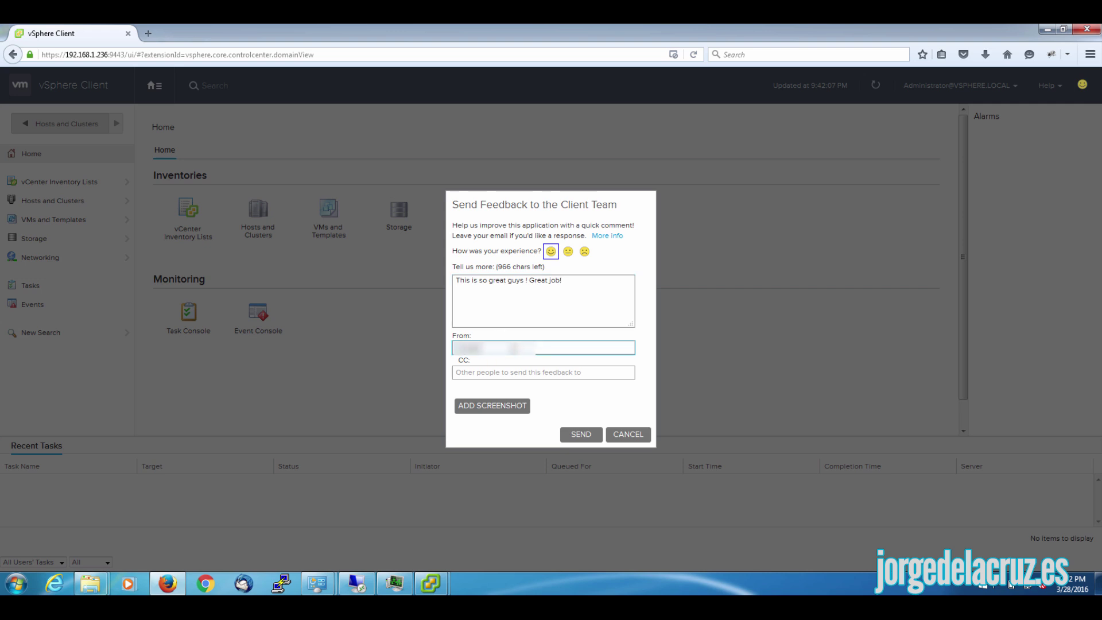
left_click(543, 372)
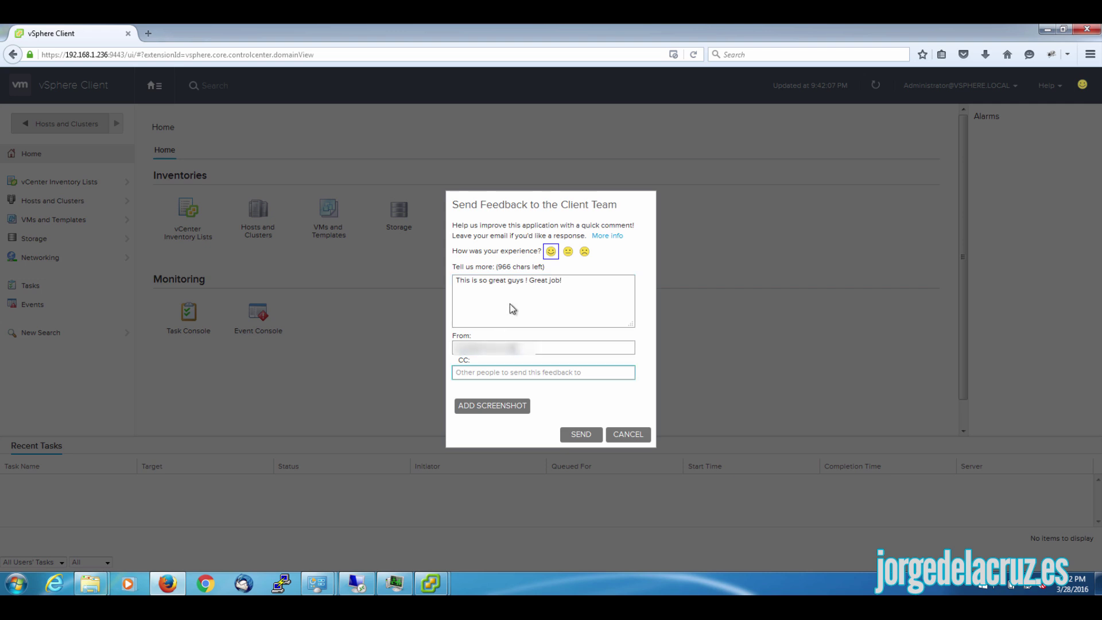
left_click(582, 434)
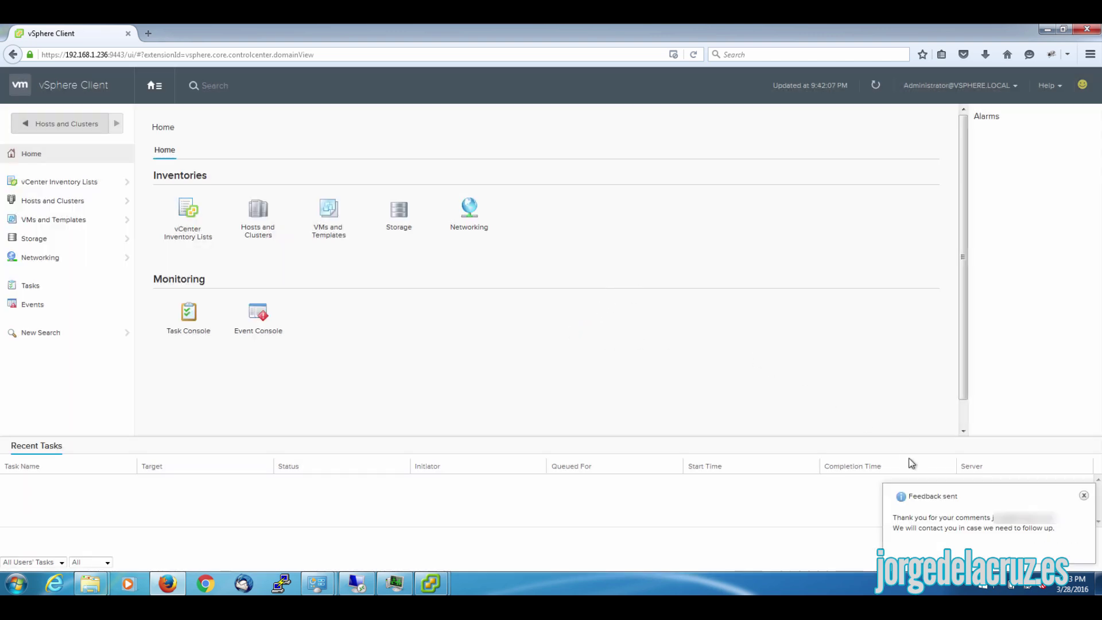
- Dismiss the Feedback sent toast, search the inventory for 'zimbra', and open vcenter.zimbra.io's Summary
left_click(1083, 495)
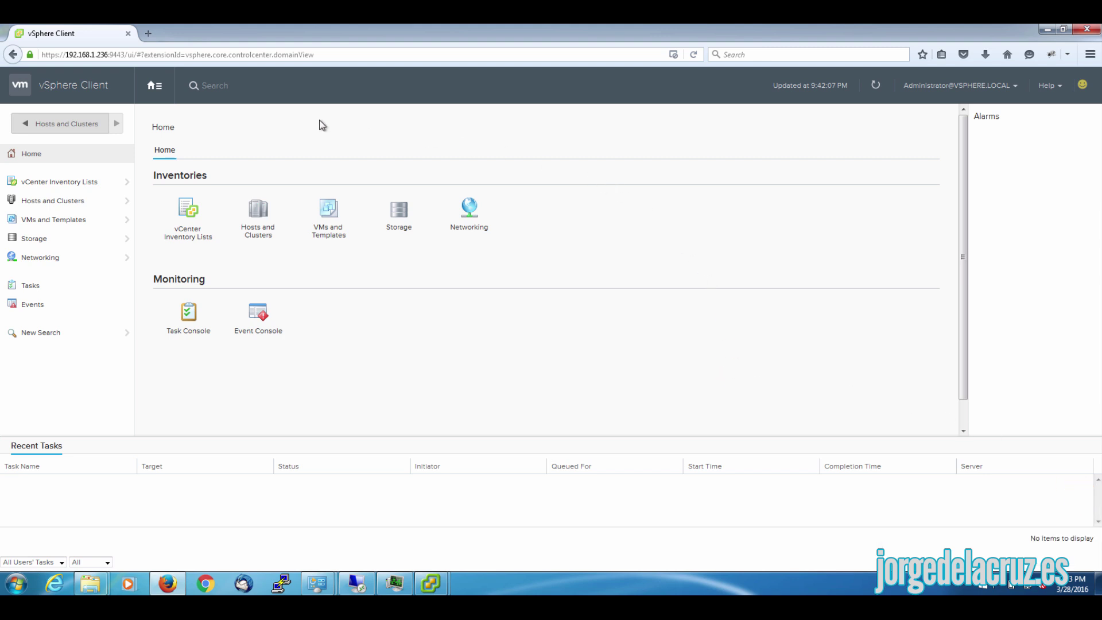
left_click(159, 90)
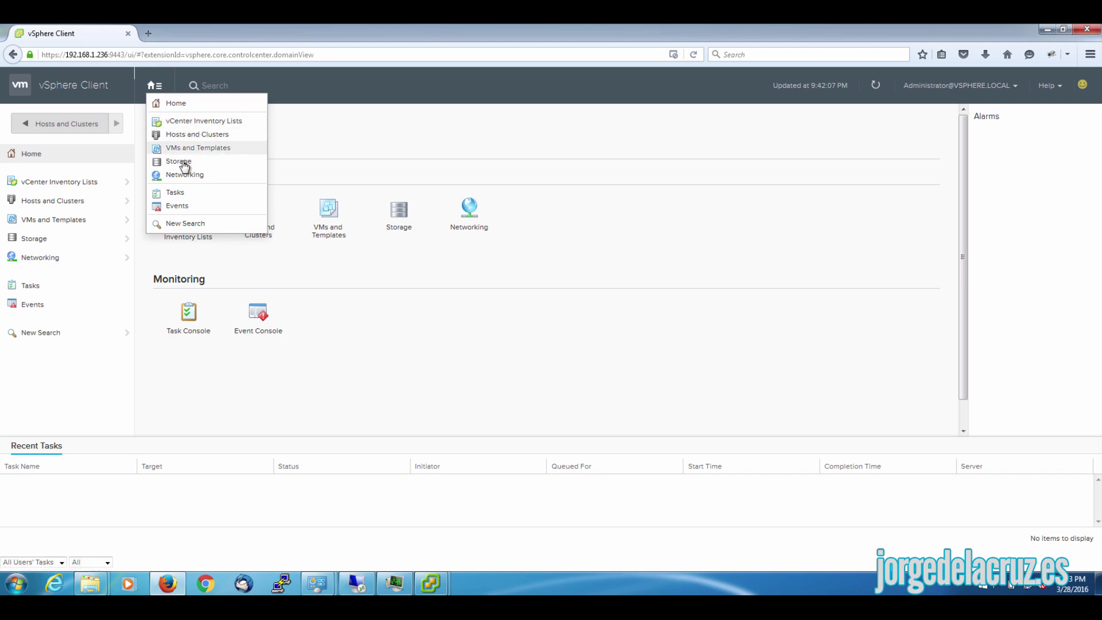
left_click(216, 86)
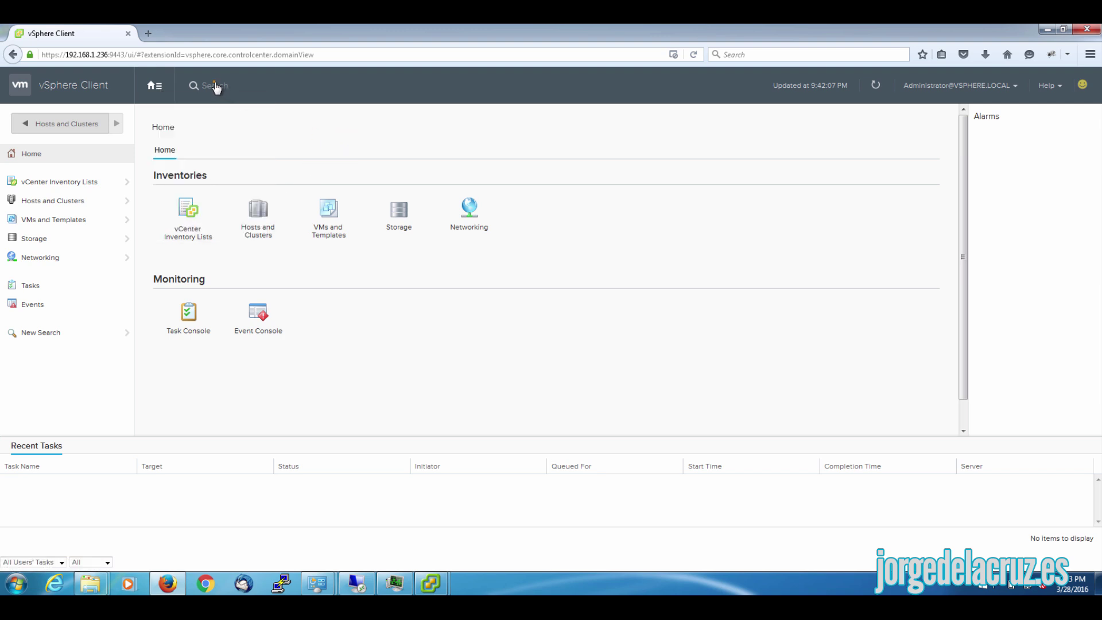
type("veeam")
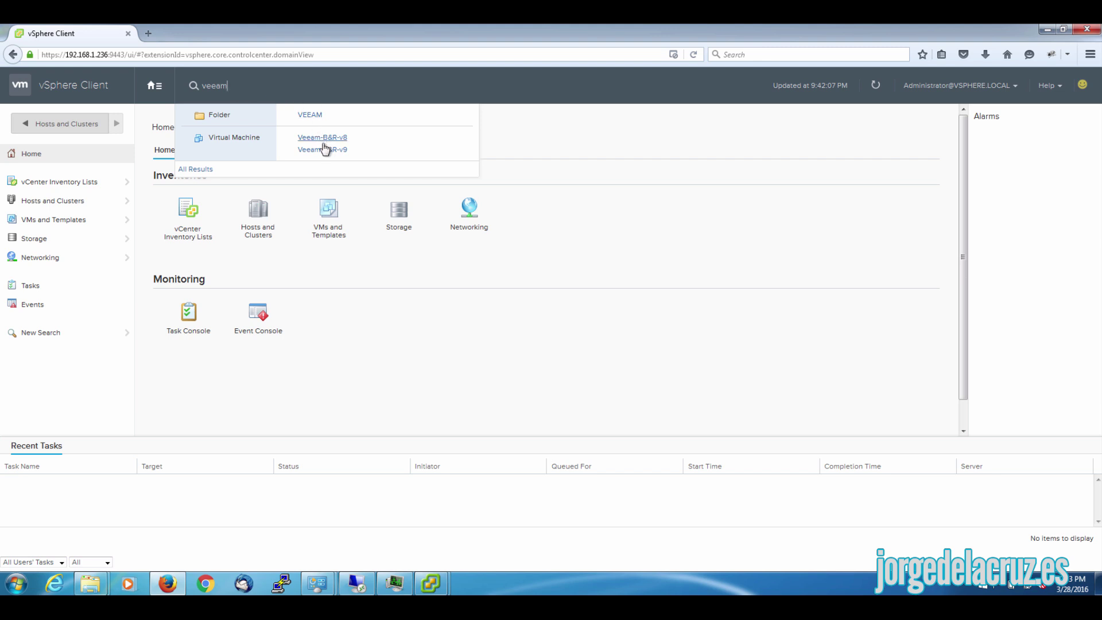
left_click_drag(237, 85, 207, 87)
type("zimbra")
left_click(310, 115)
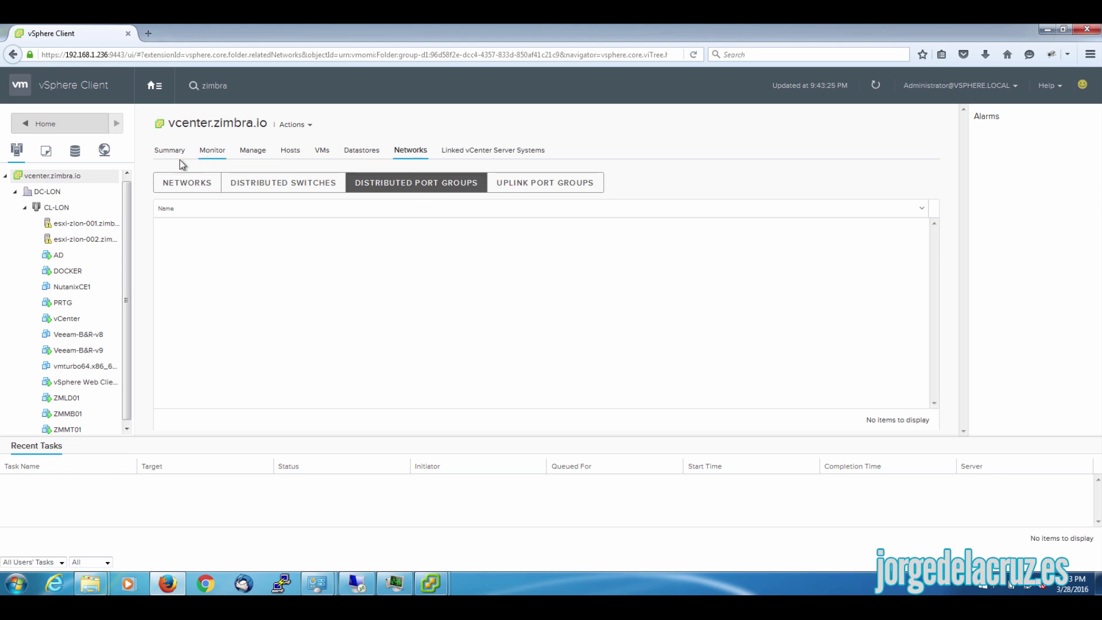
scroll(127, 284, "down", 1)
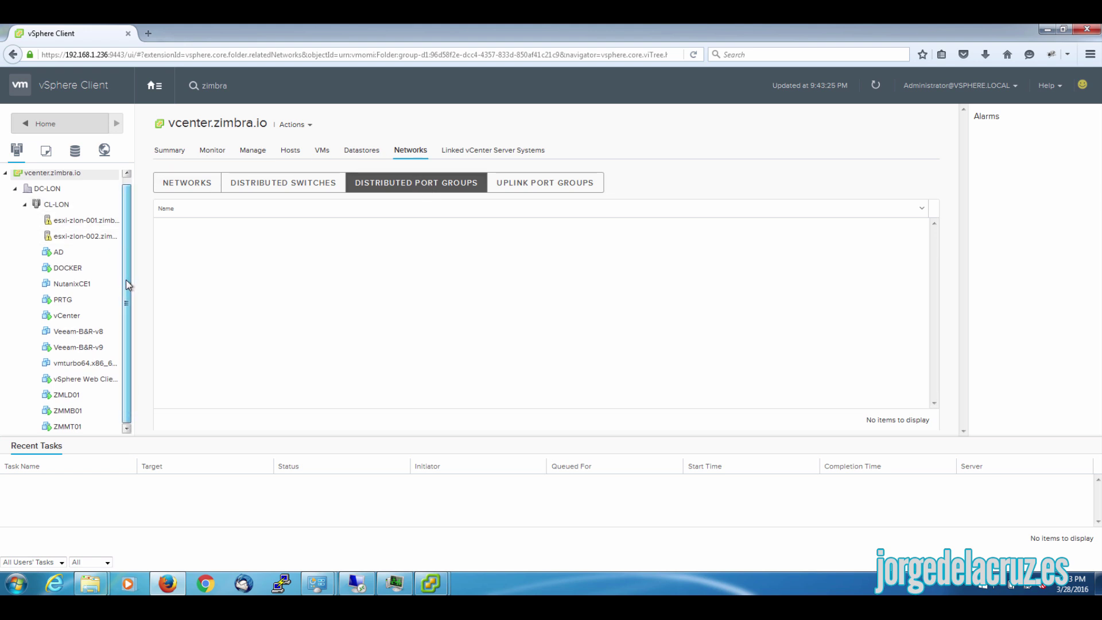
left_click(167, 153)
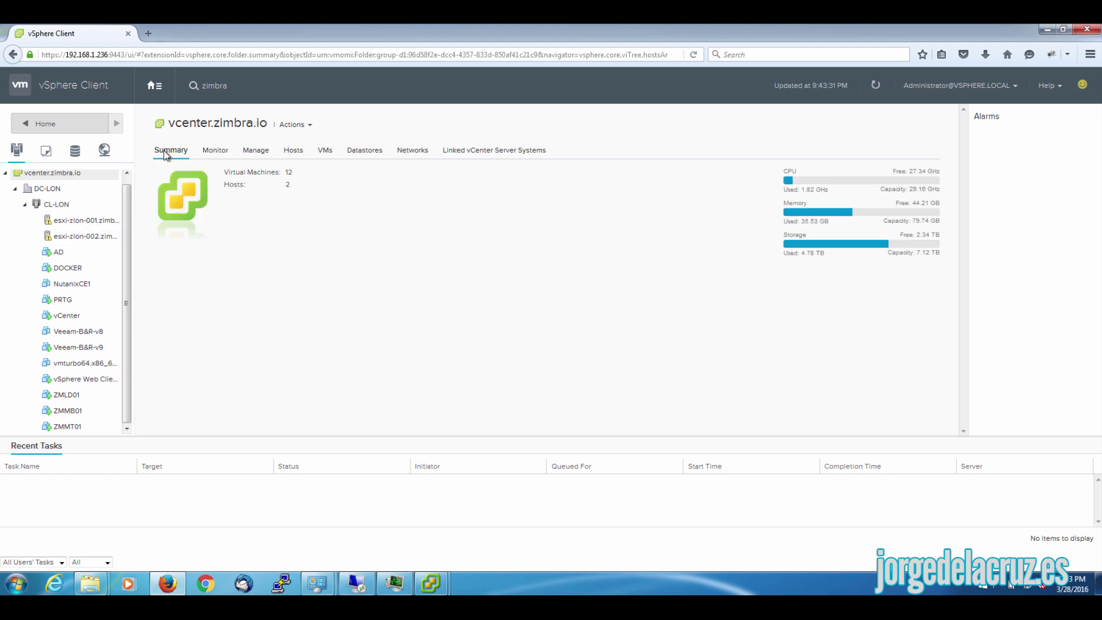